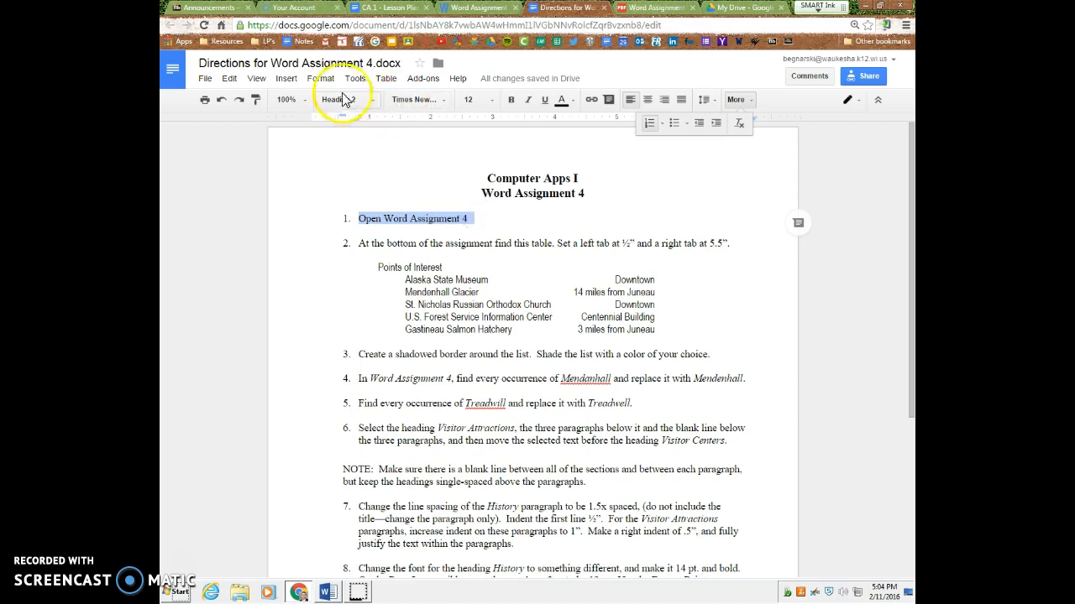
# Step: Bold direction 1 in the directions document, switch to Word, and look through the assignment down to its Points of Interest list
pyautogui.click(512, 100)
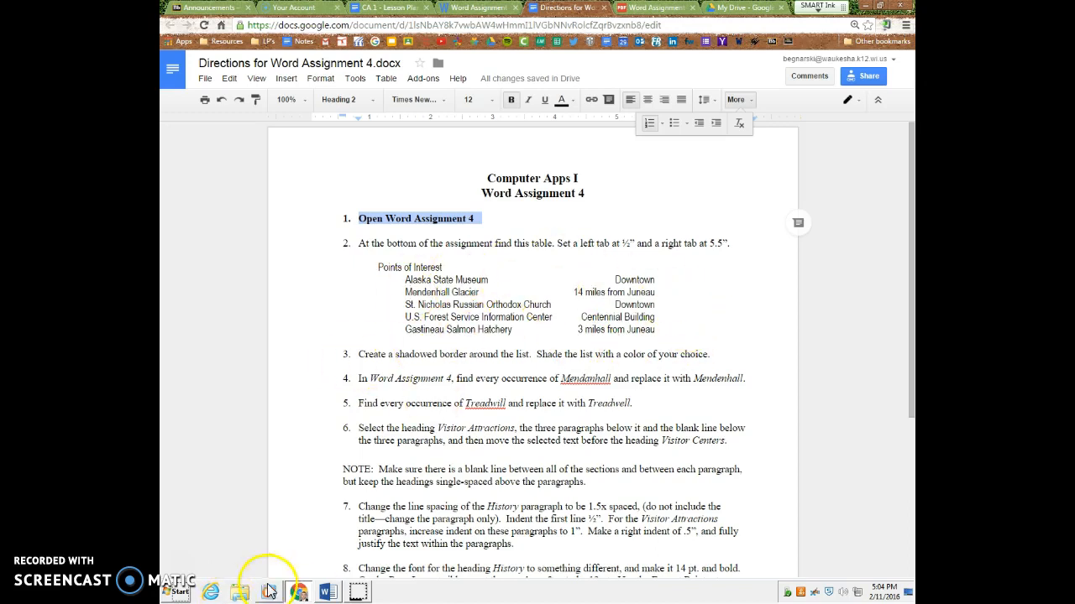
pyautogui.click(327, 592)
pyautogui.scroll(-3, 395, 437)
pyautogui.scroll(-3, 404, 413)
pyautogui.scroll(15, 406, 420)
pyautogui.scroll(5, 406, 428)
pyautogui.scroll(-20, 406, 428)
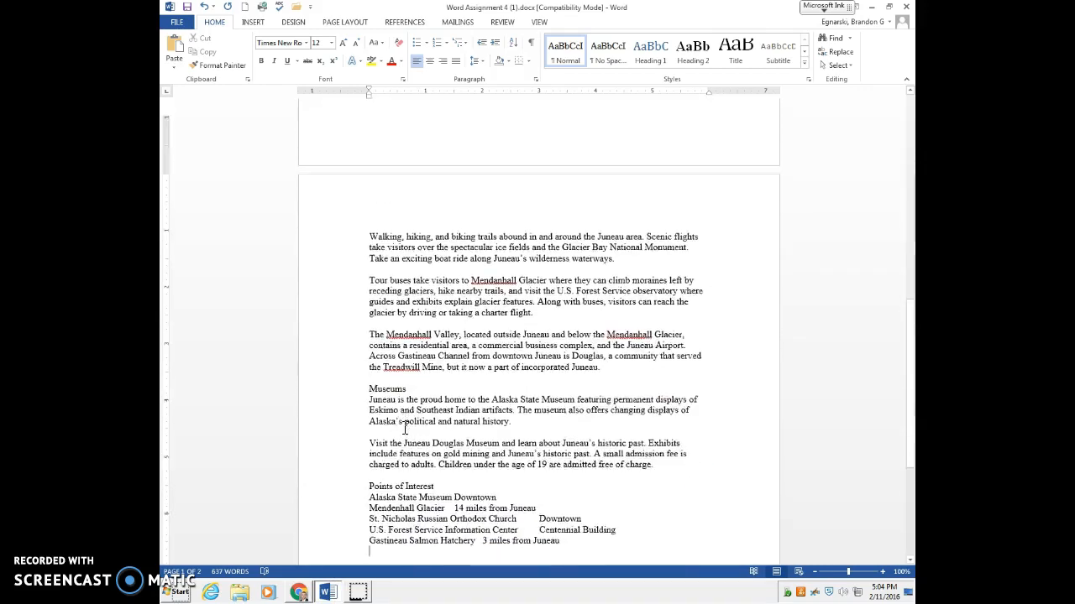
pyautogui.scroll(-4, 404, 430)
# Step: Show formatting marks and remove the existing tabs from the five lines under Points of Interest
pyautogui.click(369, 357)
pyautogui.moveTo(369, 357); pyautogui.dragTo(558, 399)
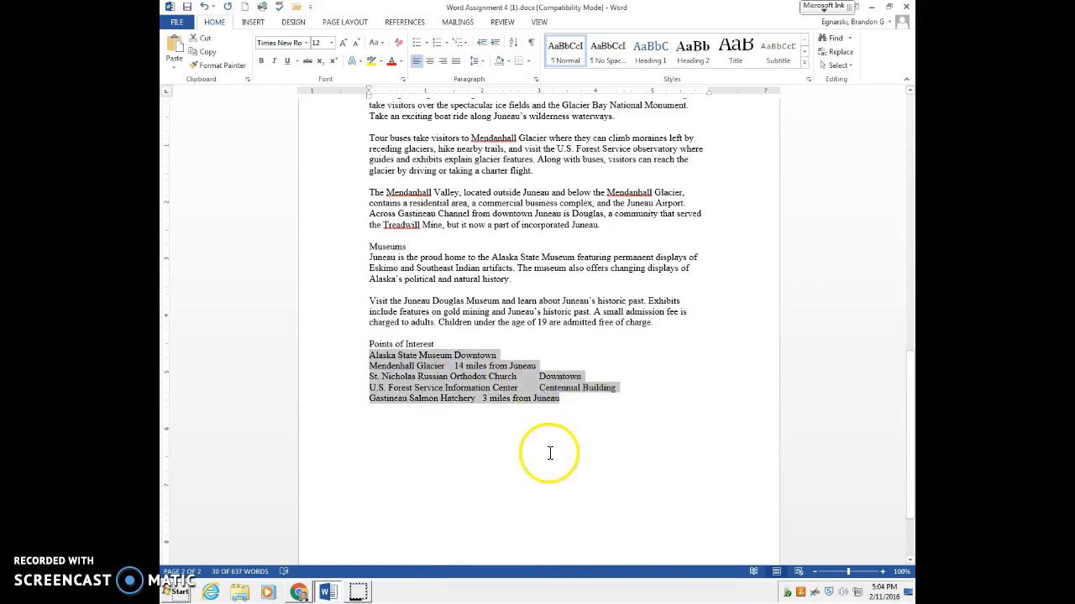
pyautogui.click(541, 389)
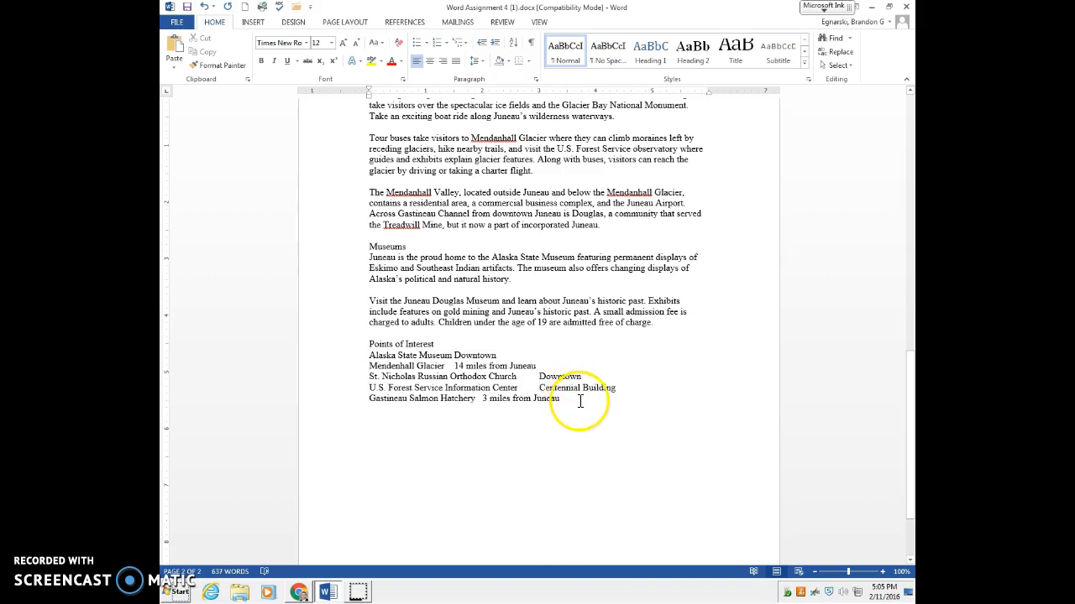
pyautogui.click(187, 557)
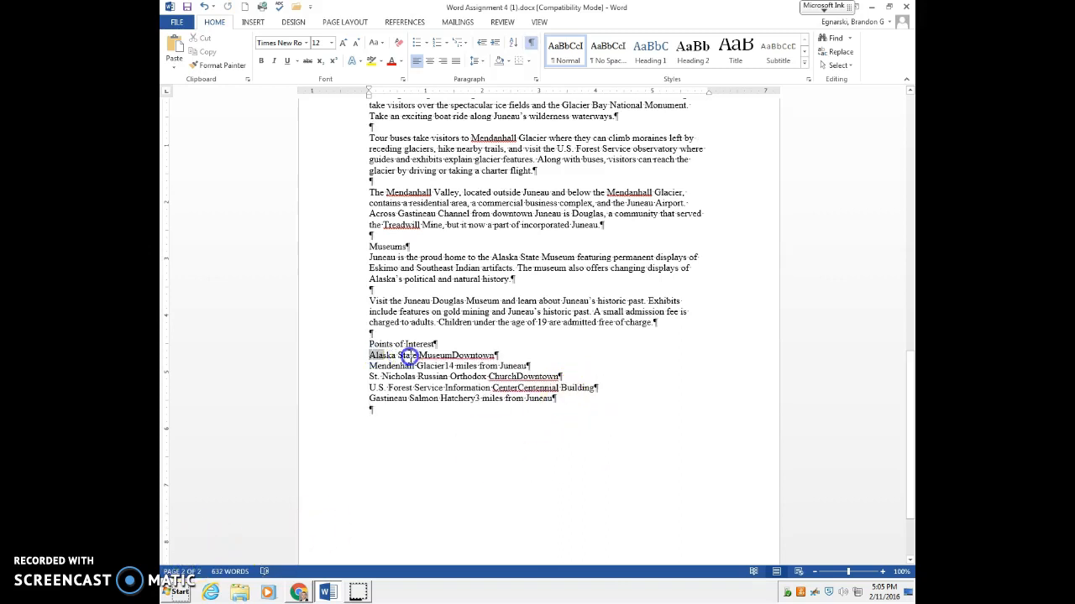
# Step: Set a left tab at 0.5" and a right tab at 5.5" for the five lines under Points of Interest
pyautogui.moveTo(408, 356); pyautogui.dragTo(565, 403)
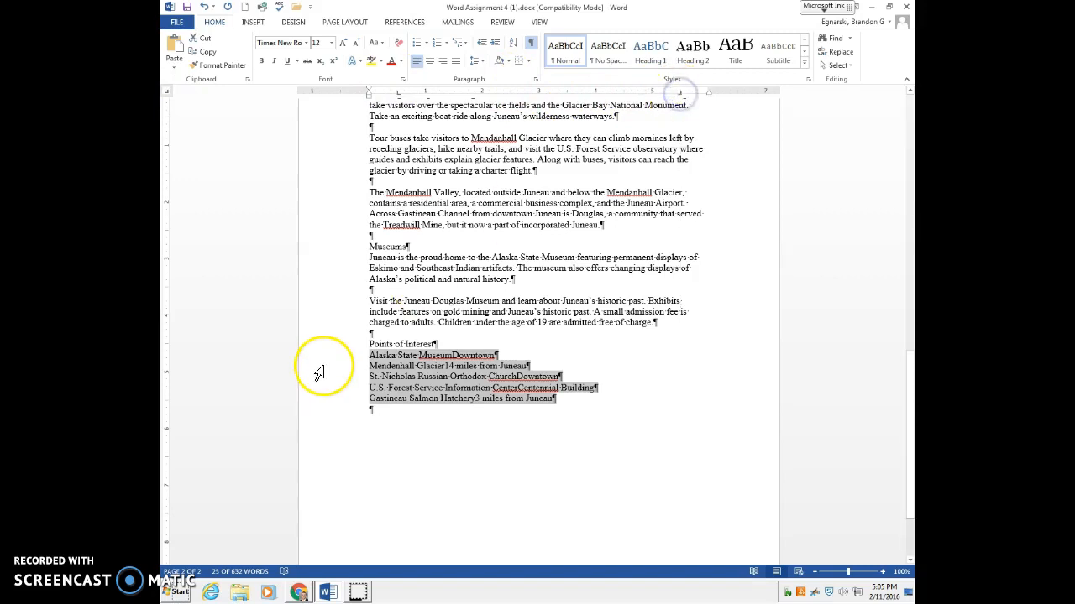
pyautogui.click(351, 366)
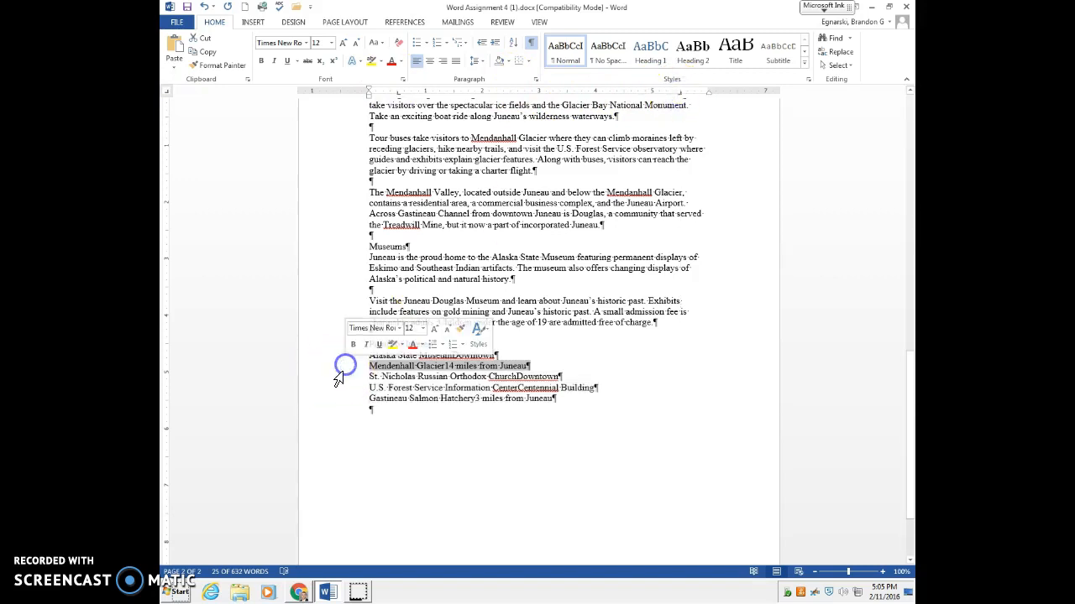
# Step: Insert a tab at the start of each of the five lines under Points of Interest
pyautogui.click(367, 382)
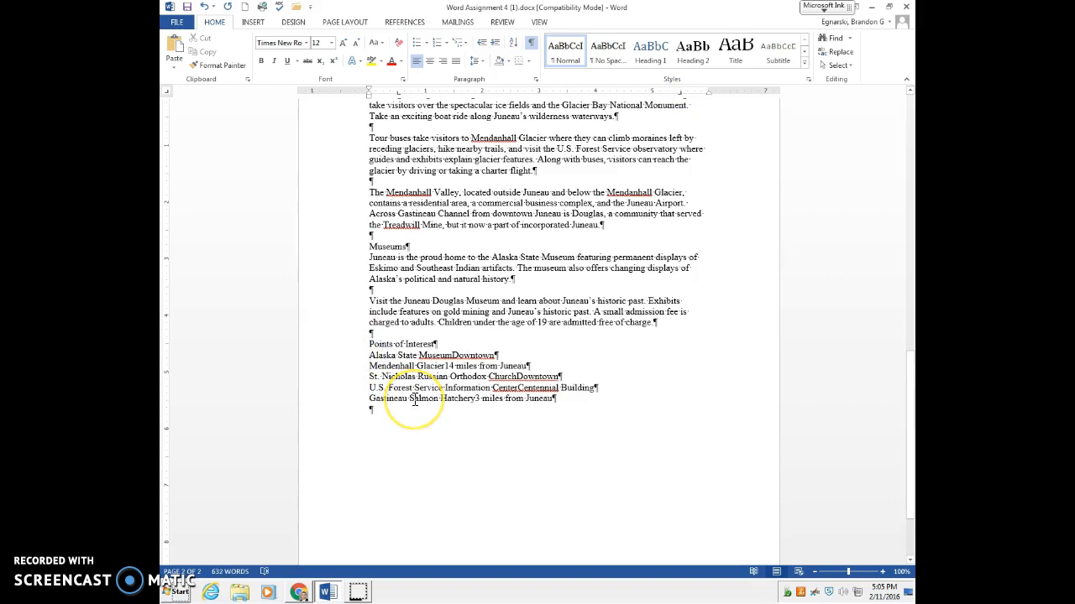
pyautogui.press('Tab')
pyautogui.click(356, 373)
pyautogui.press('Tab')
pyautogui.click(368, 377)
pyautogui.press('Tab')
pyautogui.click(368, 388)
pyautogui.press('Tab')
pyautogui.press('Tab')
# Step: Insert a tab between the attraction name and its location in each of the five Points of Interest lines
pyautogui.press('Tab')
pyautogui.click(473, 366)
pyautogui.press('Tab')
pyautogui.click(544, 377)
pyautogui.press('Tab')
pyautogui.click(547, 388)
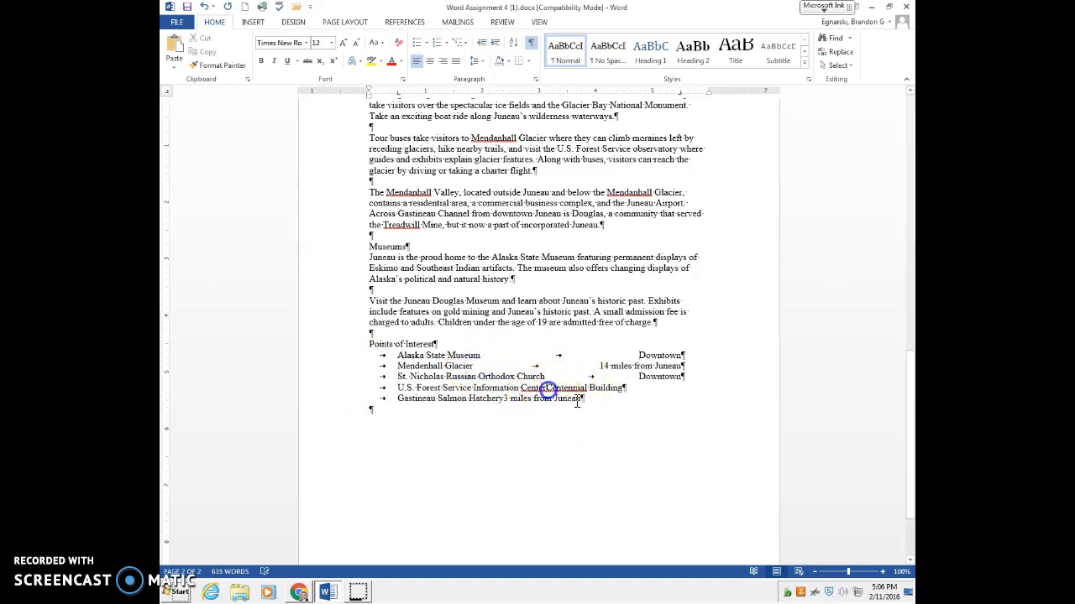
pyautogui.press('Tab')
pyautogui.click(504, 398)
pyautogui.press('Tab')
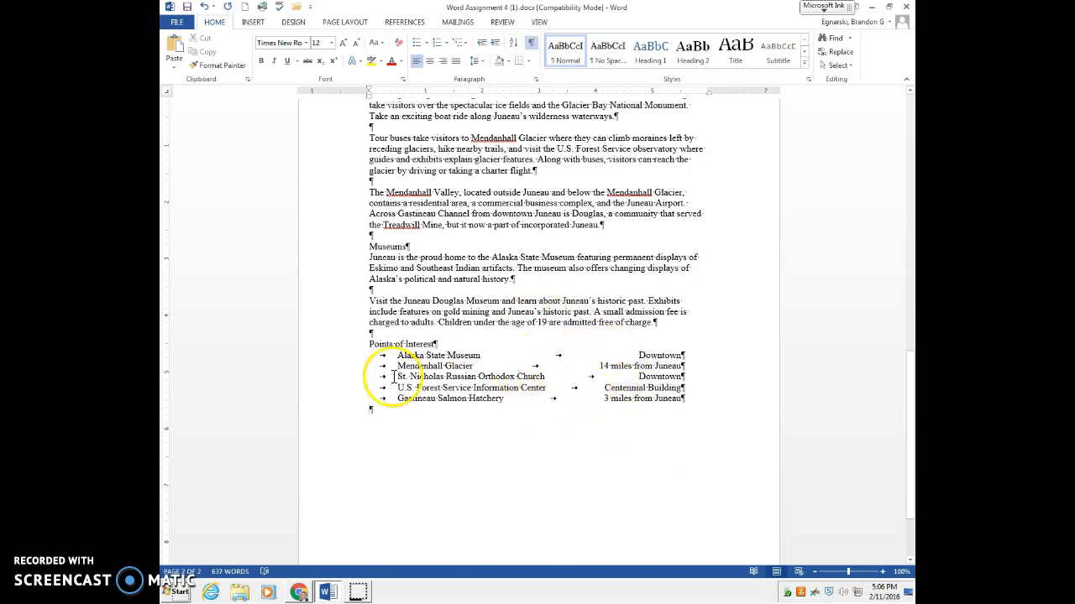
# Step: Hide the formatting marks and choose a Shadow paragraph border for the five lines under Points of Interest
pyautogui.click(530, 42)
pyautogui.moveTo(391, 355); pyautogui.dragTo(694, 401)
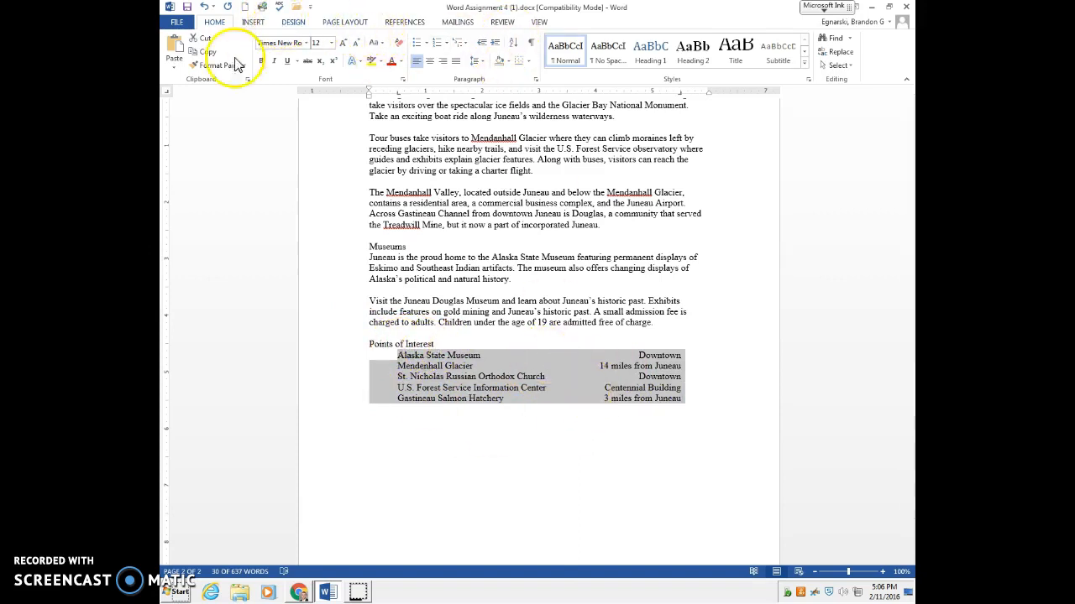
pyautogui.click(293, 24)
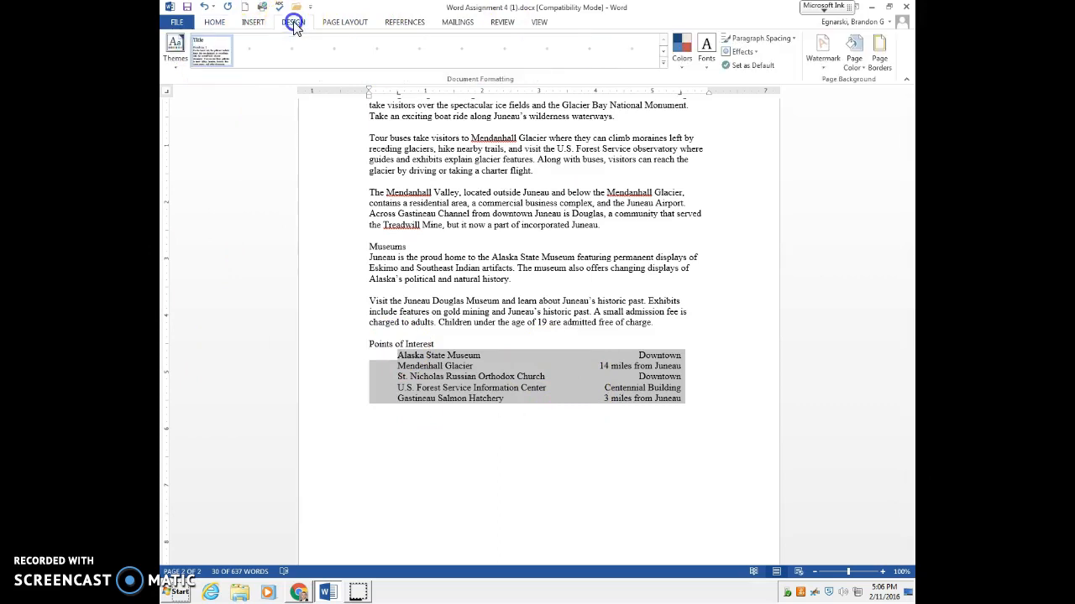
pyautogui.click(878, 56)
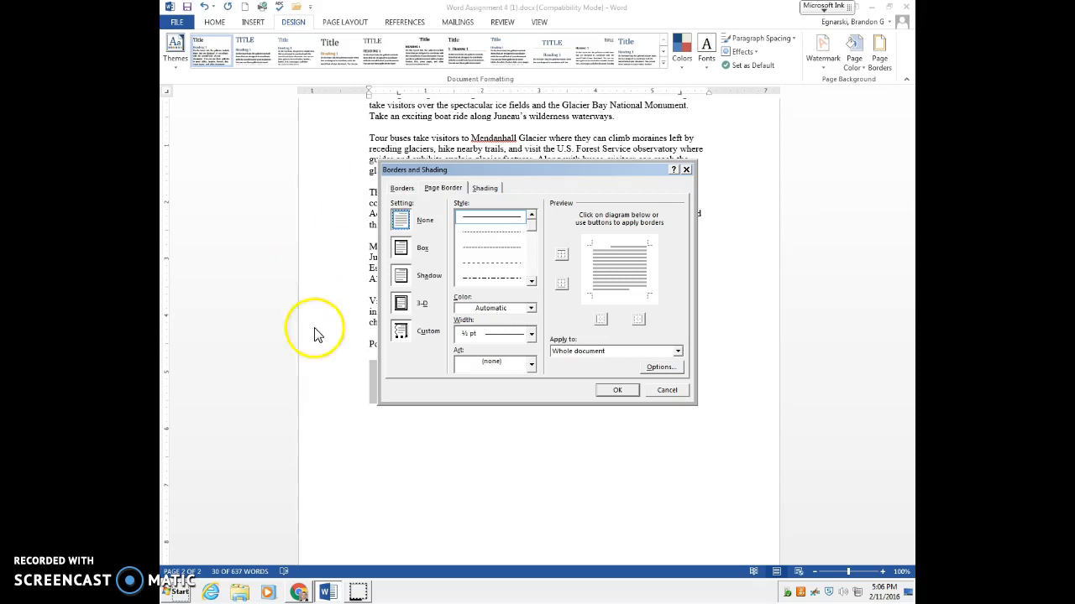
pyautogui.click(402, 187)
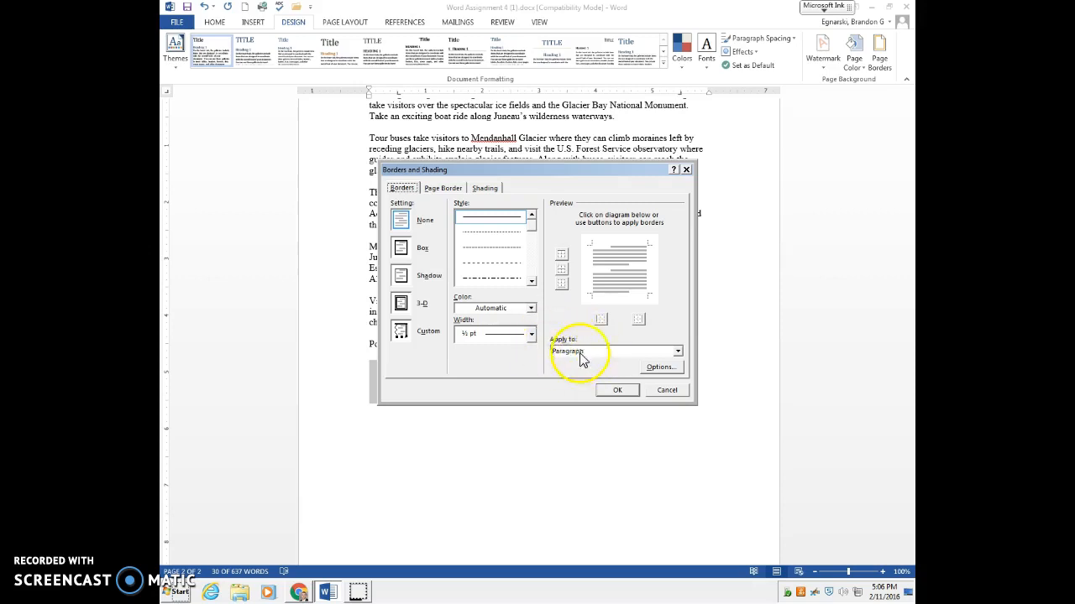
pyautogui.click(403, 274)
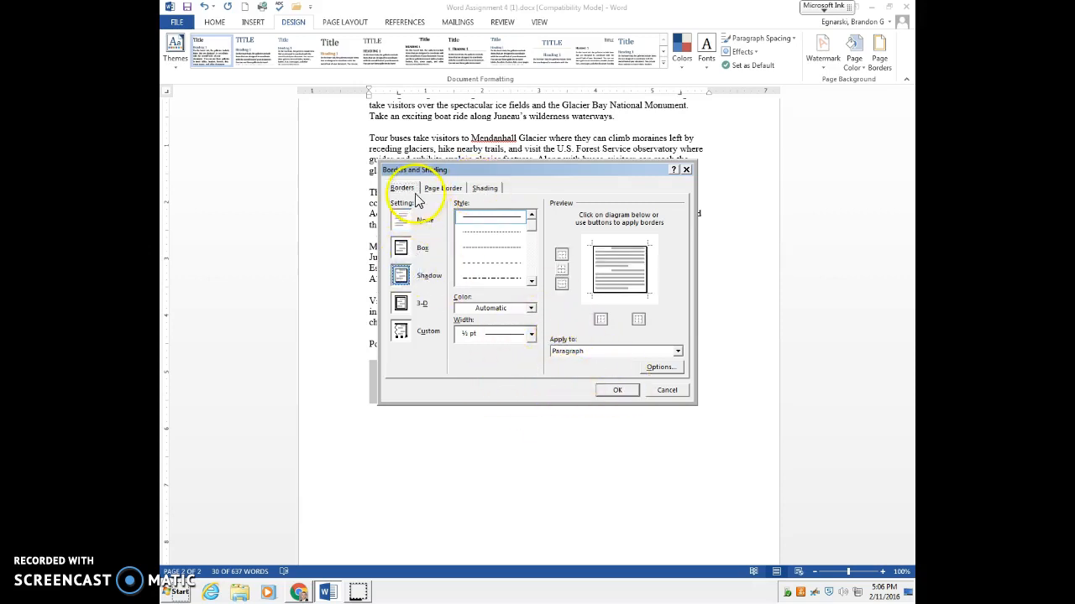
# Step: Shade the list paragraphs with a medium orange theme fill and apply the border and shading
pyautogui.click(478, 192)
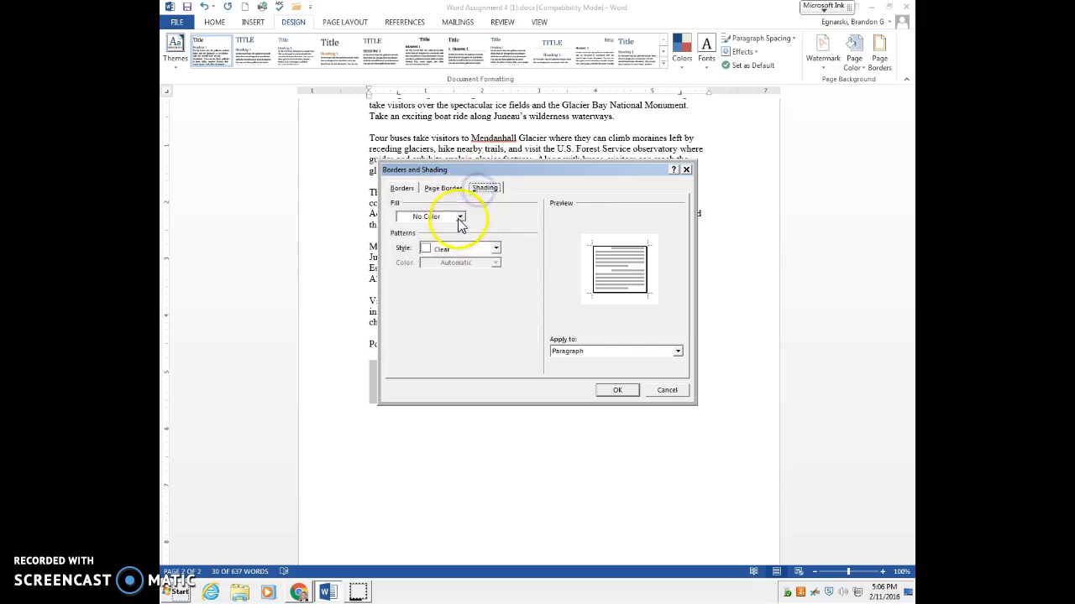
pyautogui.click(460, 217)
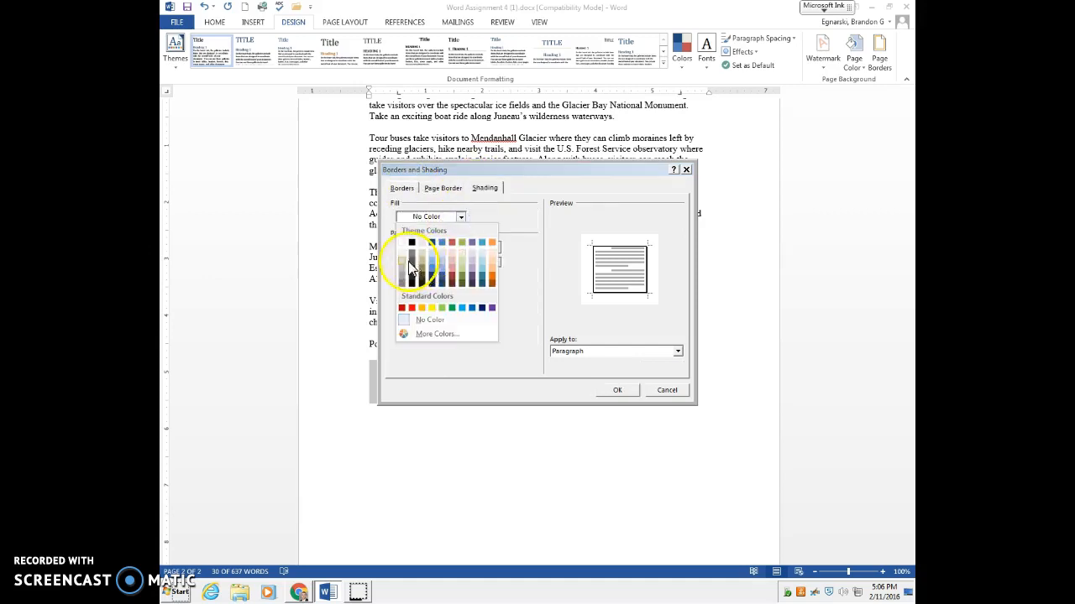
pyautogui.click(492, 265)
pyautogui.click(460, 217)
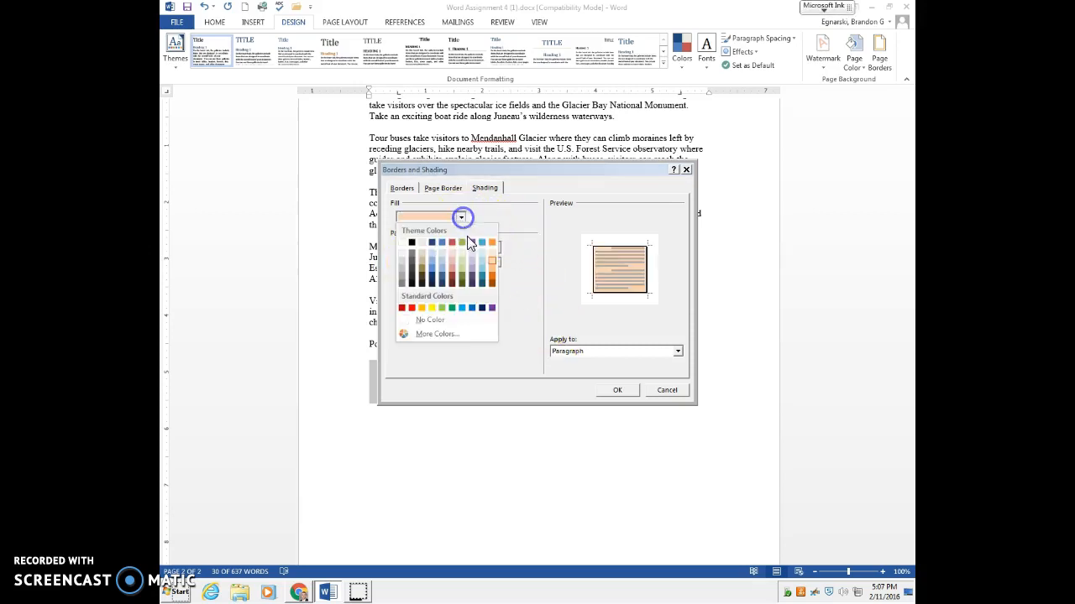
pyautogui.click(492, 277)
pyautogui.click(613, 388)
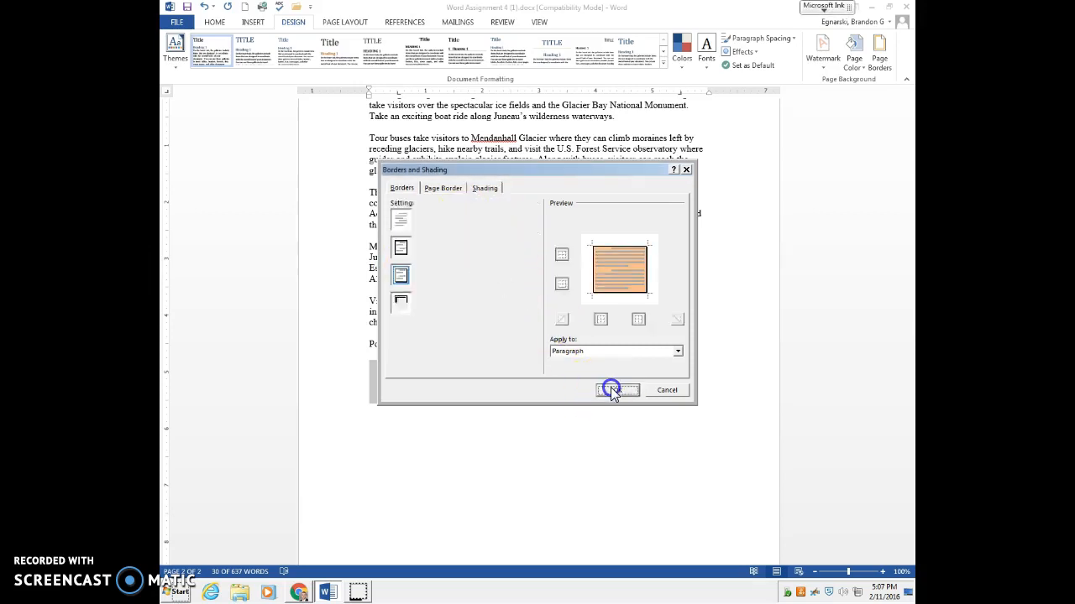
pyautogui.click(600, 422)
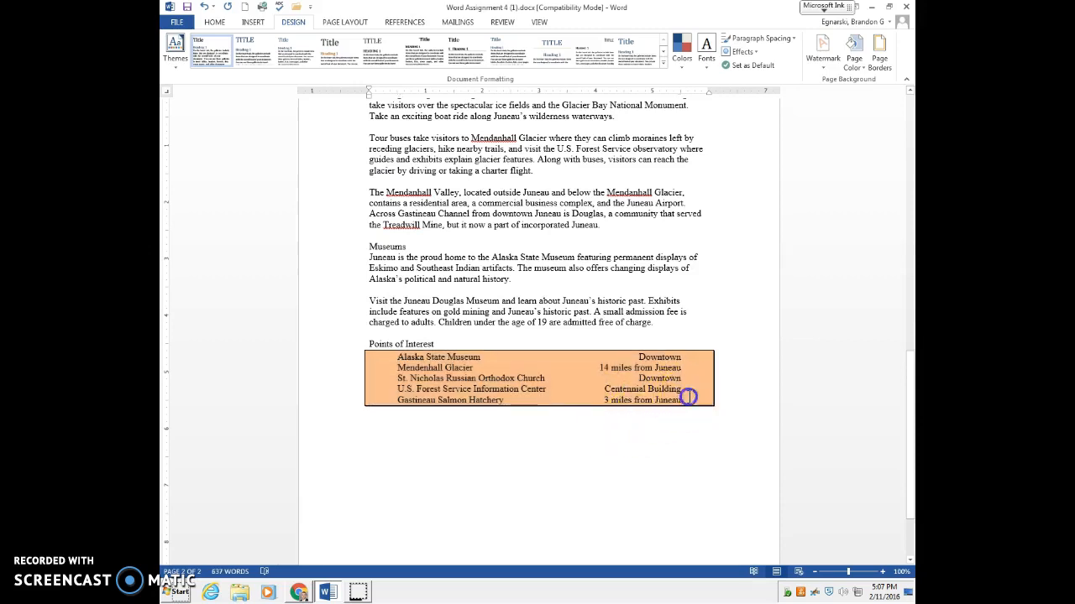
# Step: Narrow the shaded box by setting its right indent at 5.5" and its left indent just before the 0.5" tab stop
pyautogui.click(454, 356)
pyautogui.moveTo(401, 356); pyautogui.dragTo(721, 395)
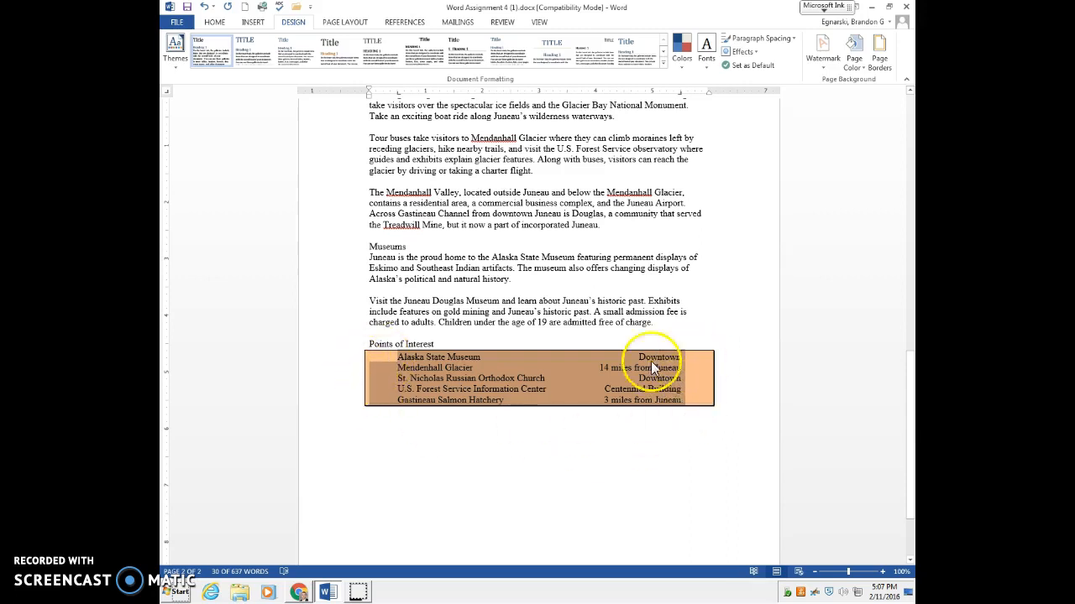
pyautogui.moveTo(710, 95); pyautogui.dragTo(681, 95)
pyautogui.moveTo(372, 98)
pyautogui.mouseDown()
pyautogui.moveTo(397, 94)
pyautogui.moveTo(398, 112)
pyautogui.moveTo(390, 99)
pyautogui.mouseUp()
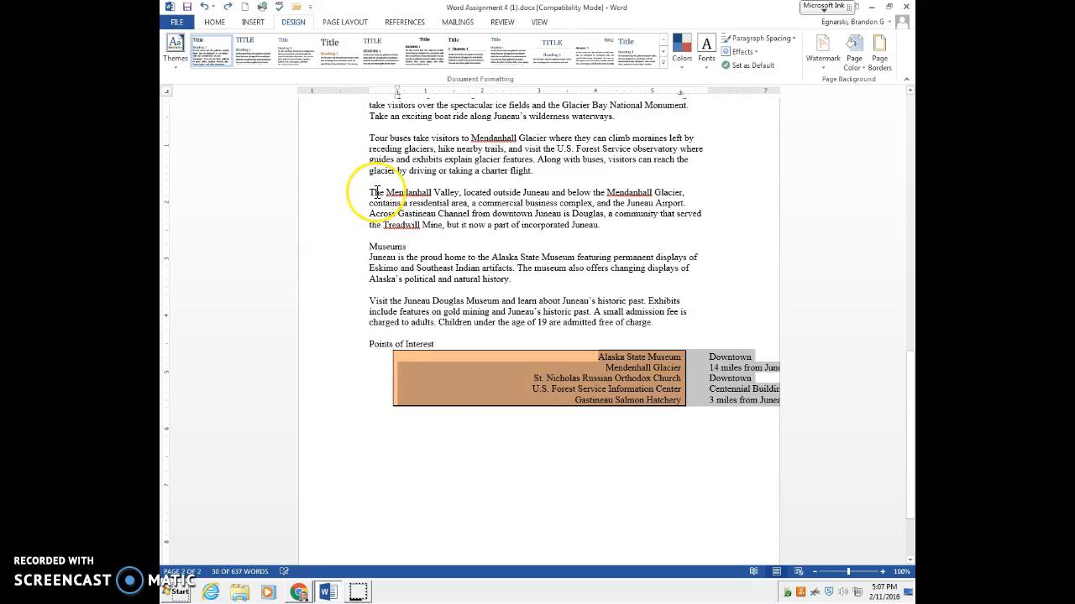
pyautogui.hotkey('ctrl', 'z')
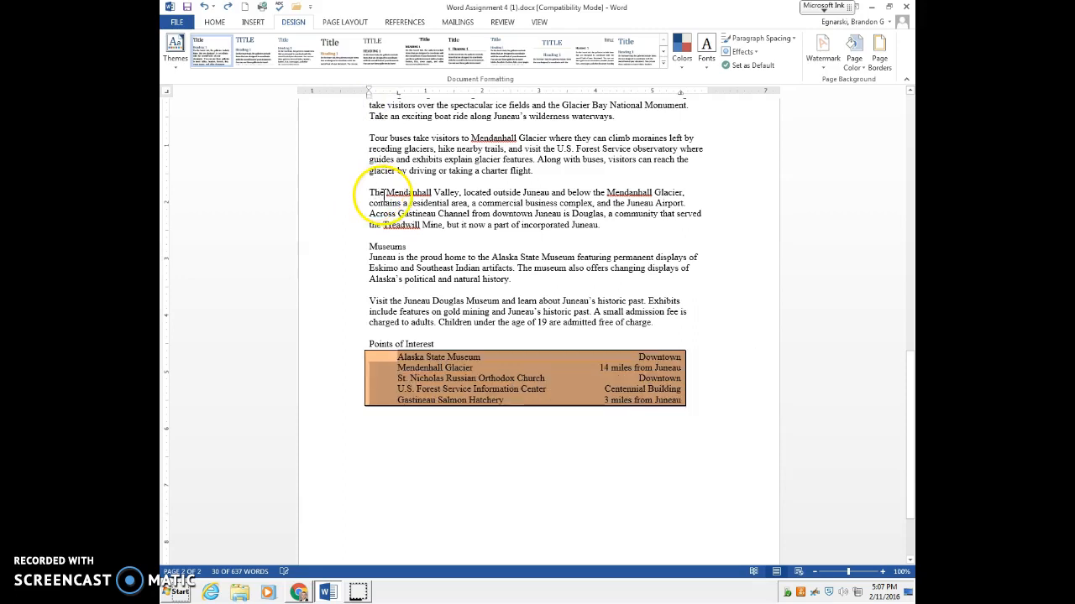
pyautogui.moveTo(369, 93); pyautogui.dragTo(390, 92)
pyautogui.click(483, 453)
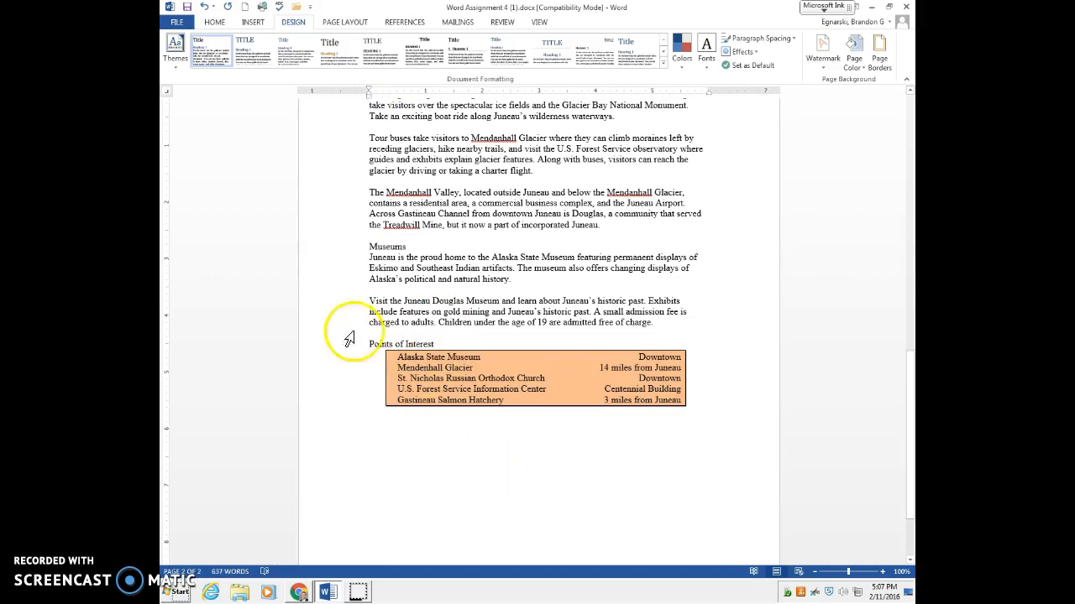
# Step: Switch to the directions document in Google Docs and bold directions 2 and 3, including the table between them
pyautogui.click(298, 592)
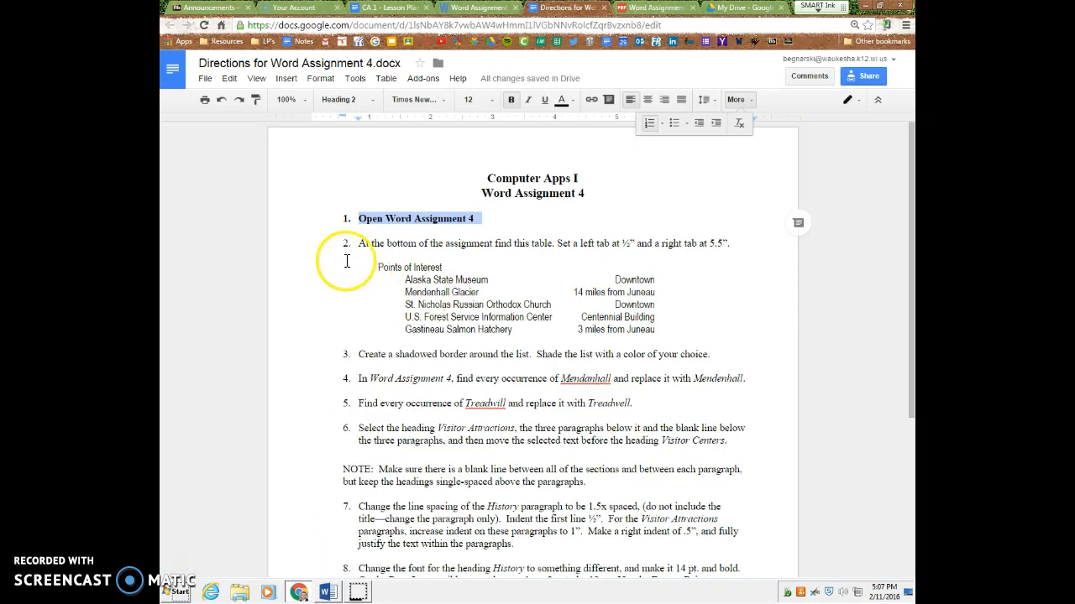
pyautogui.moveTo(356, 243); pyautogui.dragTo(721, 354)
pyautogui.click(511, 99)
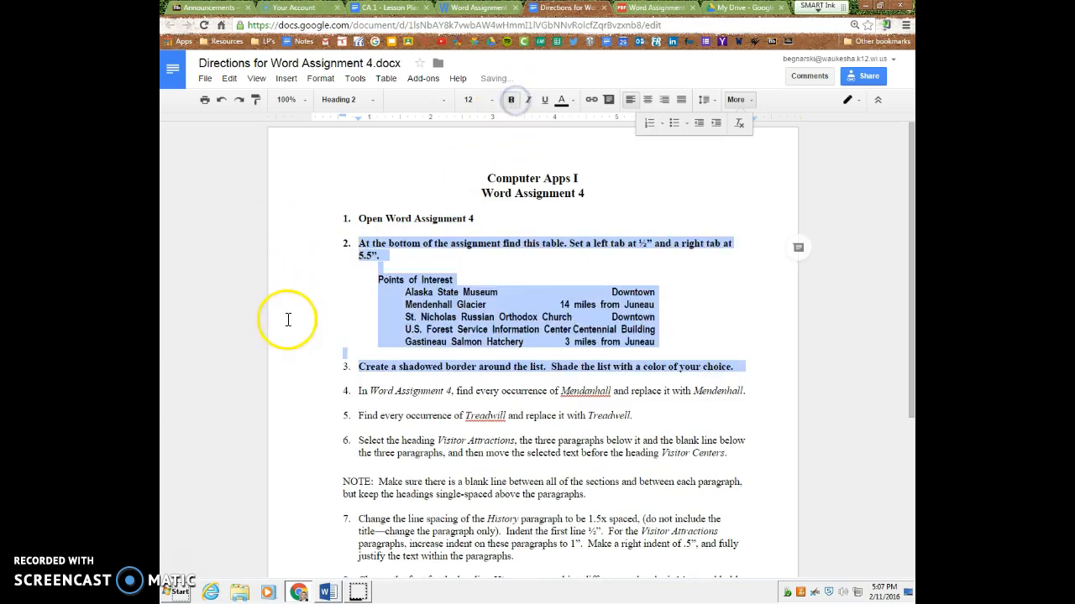
pyautogui.click(333, 310)
# Step: Read direction 4 and select the misspelled word Mendanhall in it
pyautogui.scroll(-2, 334, 310)
pyautogui.click(360, 209)
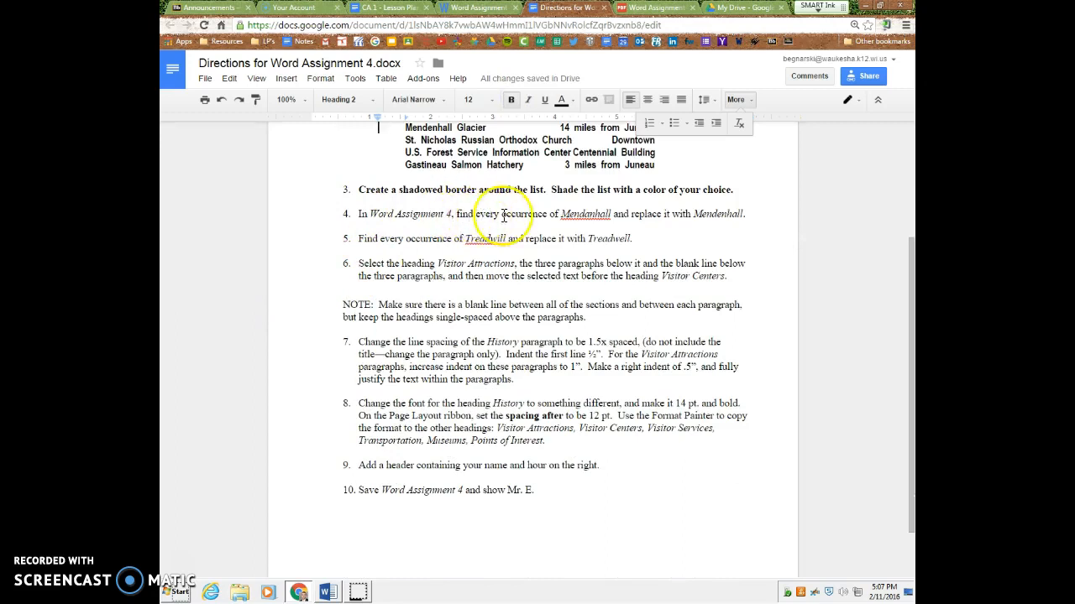
pyautogui.moveTo(561, 214); pyautogui.dragTo(611, 215)
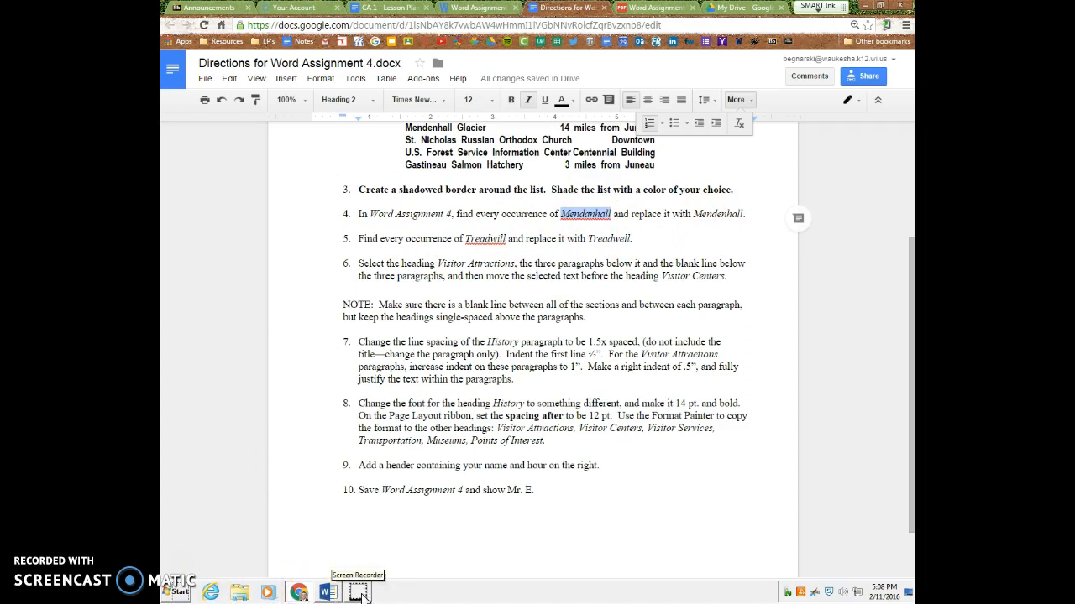
# Step: Switch to Word and replace every occurrence of Mendanhall with Mendenhall in the assignment document
pyautogui.click(327, 593)
pyautogui.scroll(5, 420, 269)
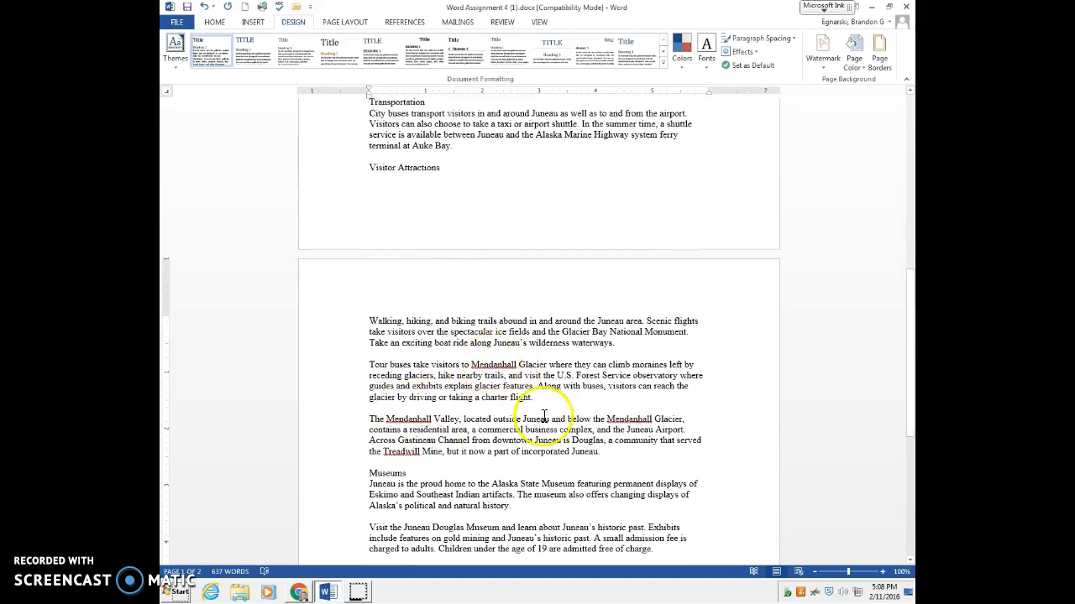
pyautogui.scroll(4, 504, 210)
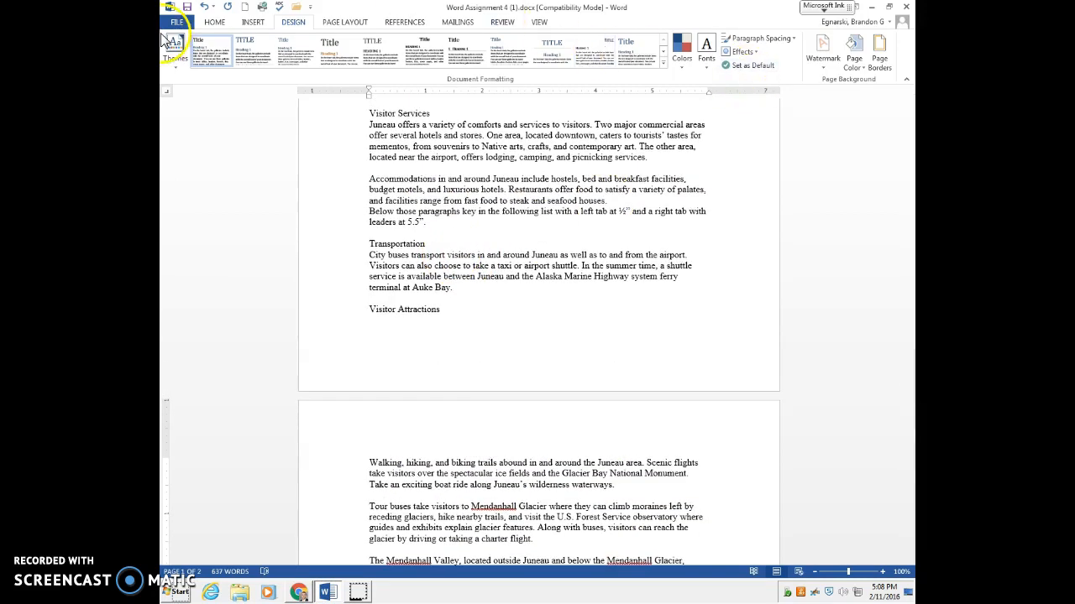
pyautogui.click(215, 22)
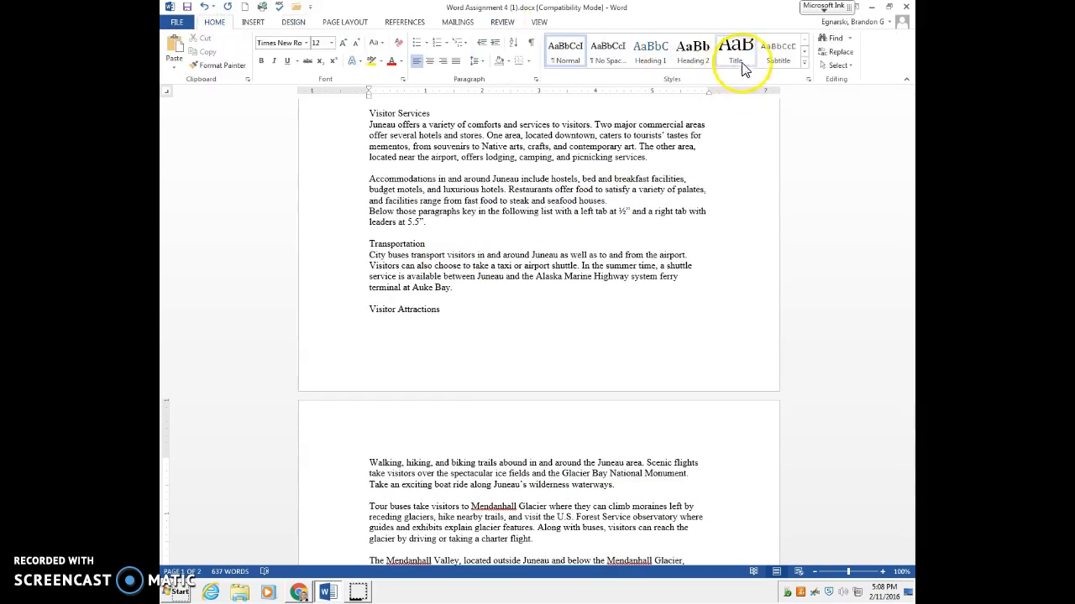
pyautogui.click(840, 51)
pyautogui.write('Mendanhall')
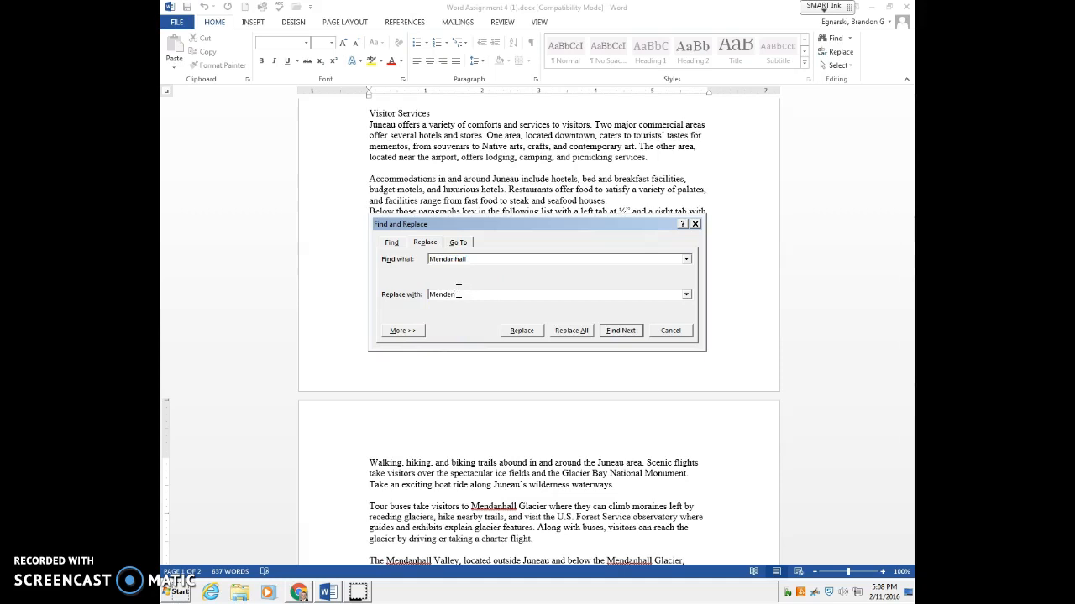
pyautogui.click(574, 334)
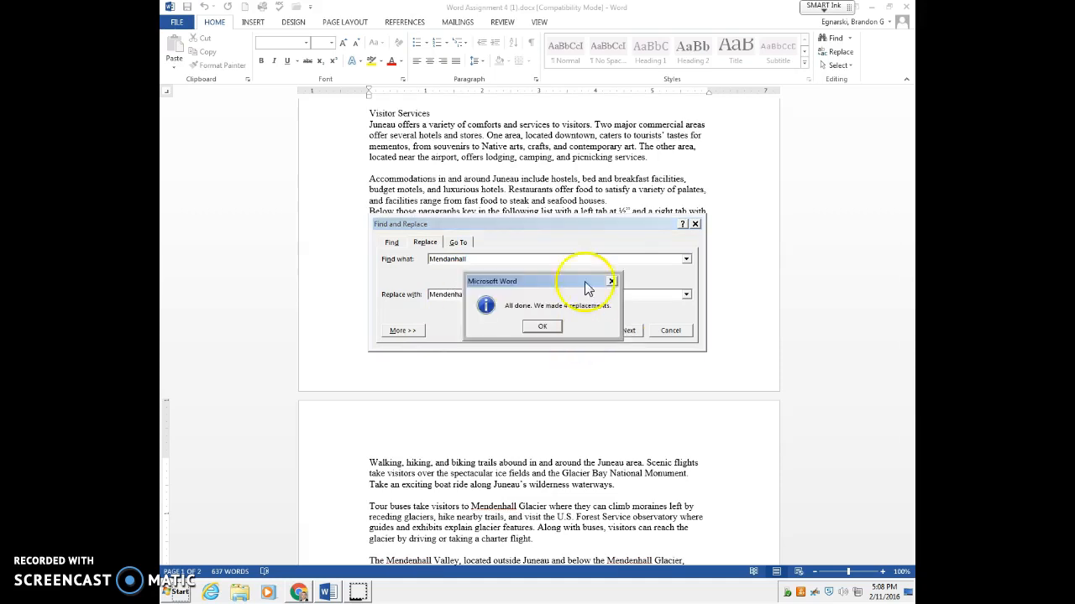
pyautogui.click(544, 326)
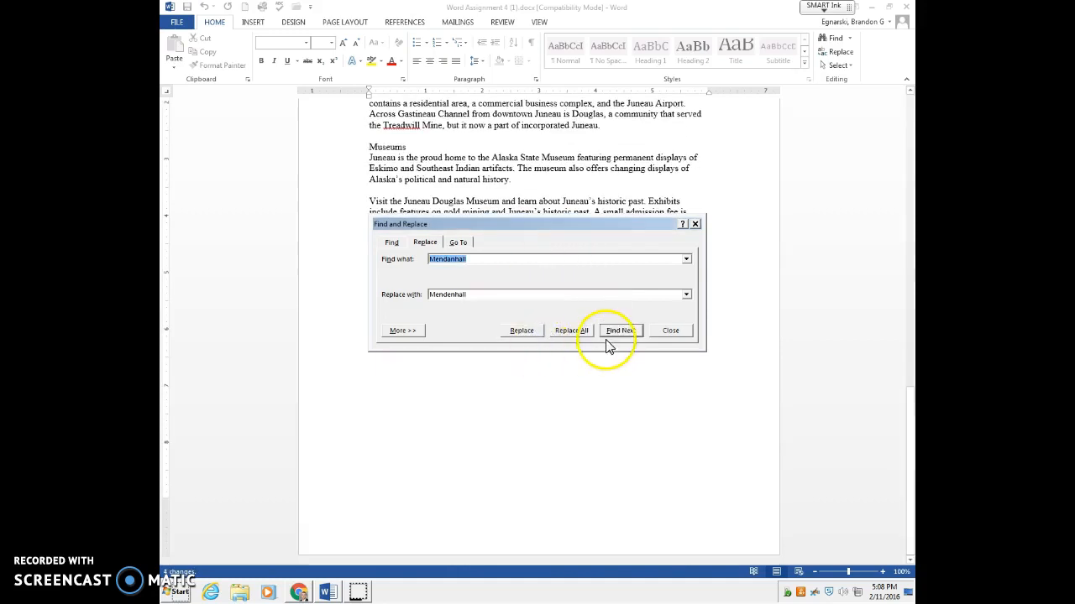
pyautogui.click(668, 331)
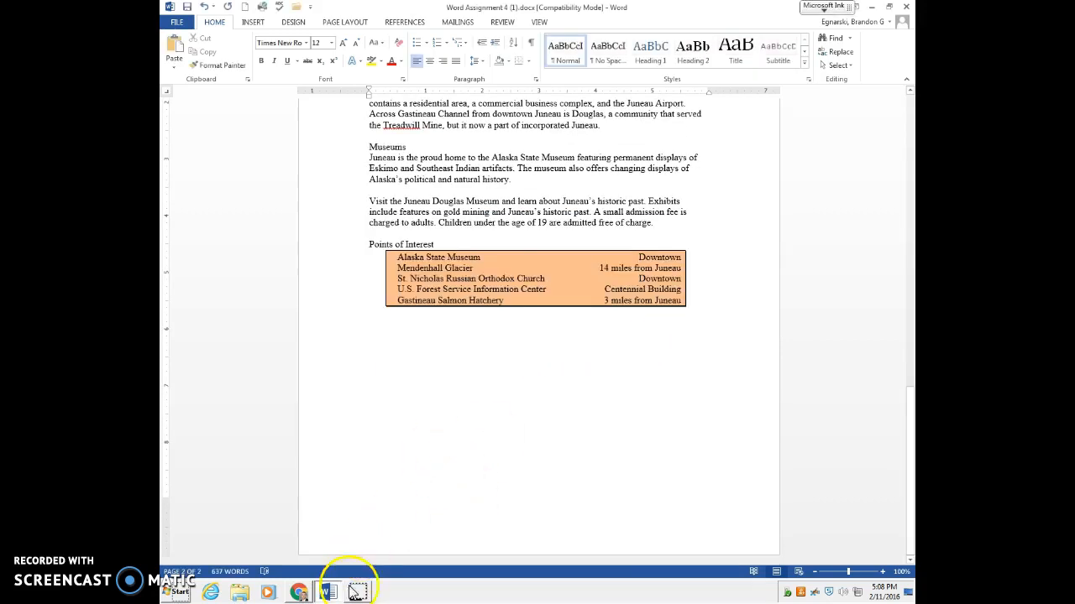
# Step: Switch to the directions document in Google Docs and copy the misspelled word Treadwill from direction 5
pyautogui.click(311, 595)
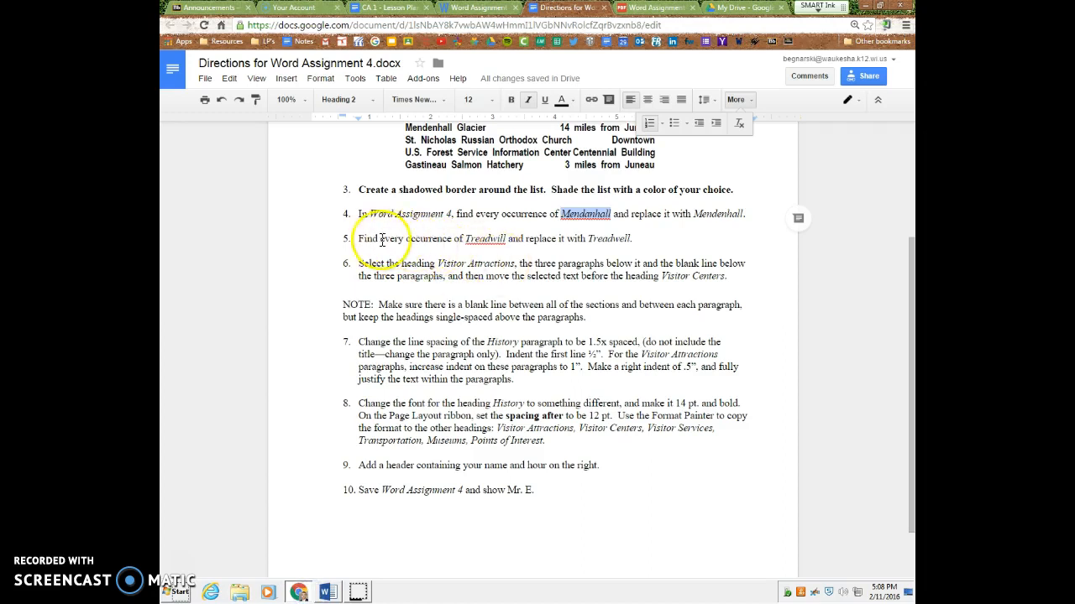
pyautogui.click(472, 239)
pyautogui.moveTo(472, 239); pyautogui.dragTo(505, 239)
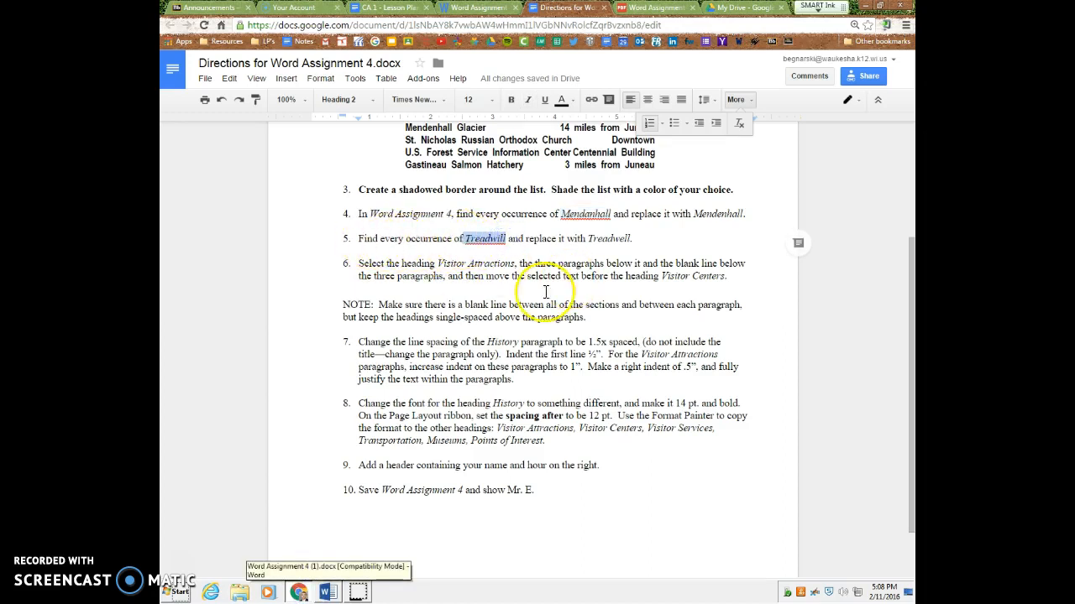
# Step: Switch to Word and replace every occurrence of Treadwill with Treadwell in the assignment document
pyautogui.click(327, 592)
pyautogui.click(844, 51)
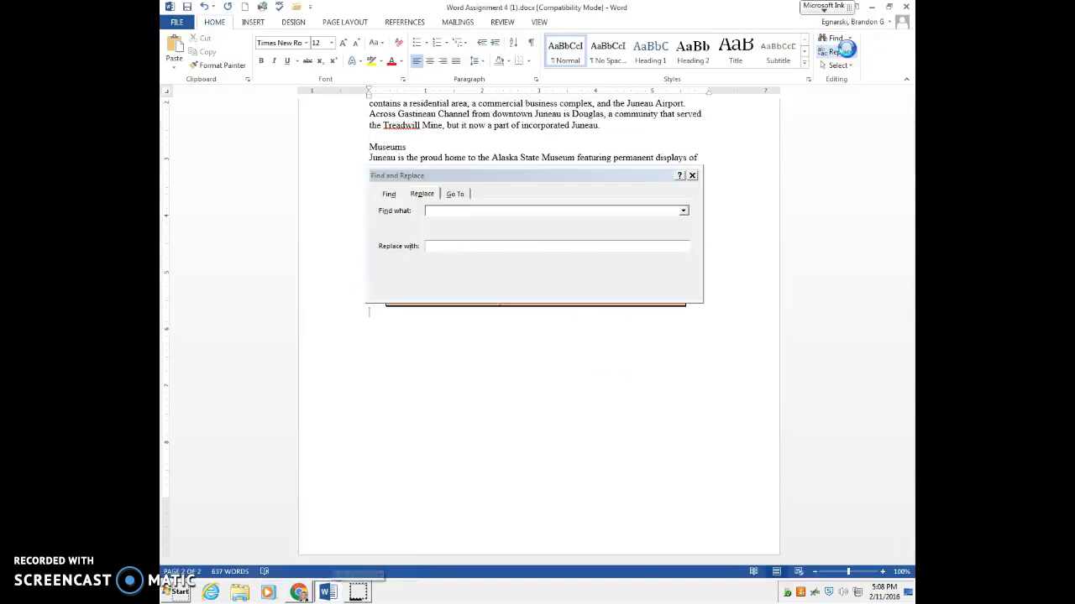
pyautogui.click(508, 244)
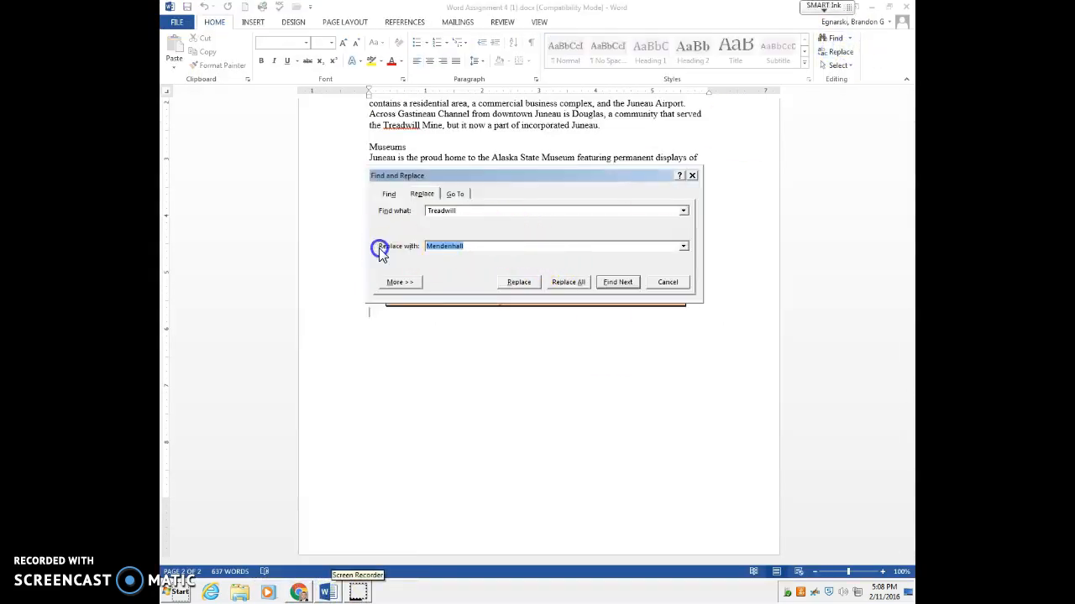
pyautogui.write('Treadwel')
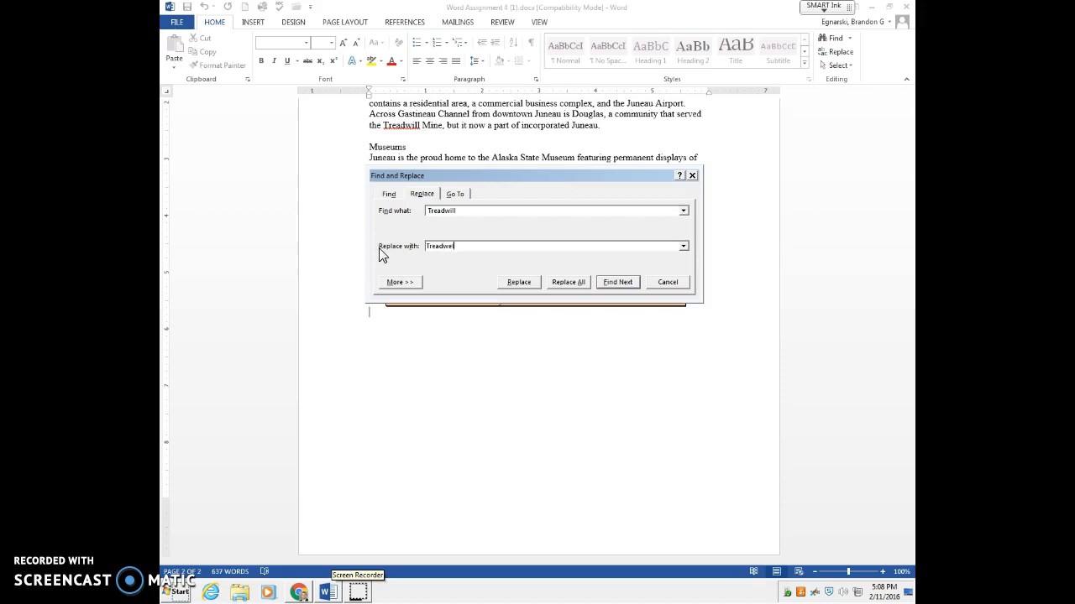
pyautogui.click(570, 284)
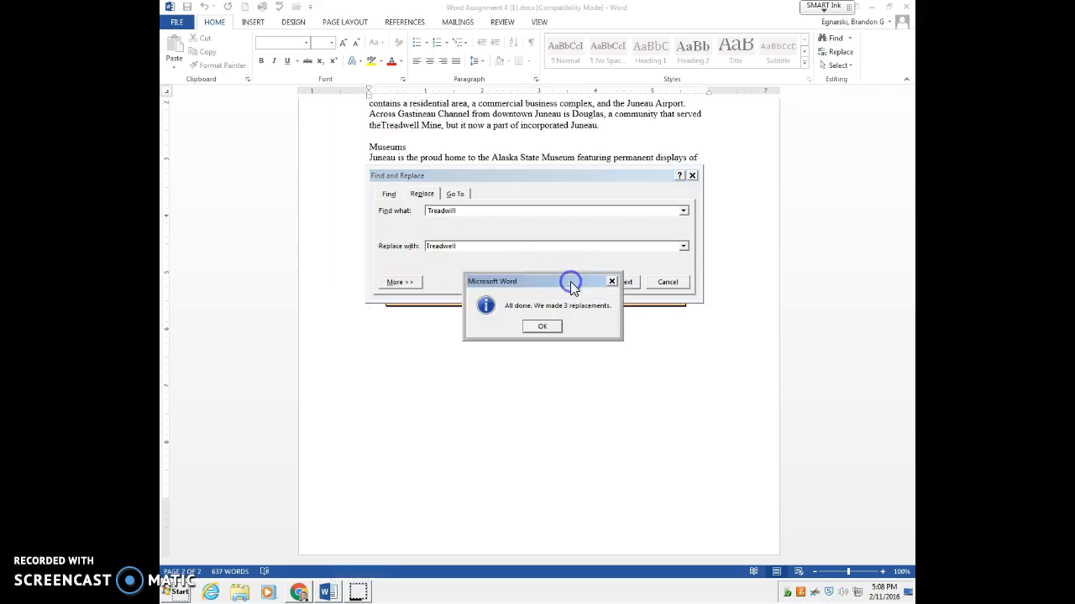
pyautogui.click(550, 327)
pyautogui.click(666, 282)
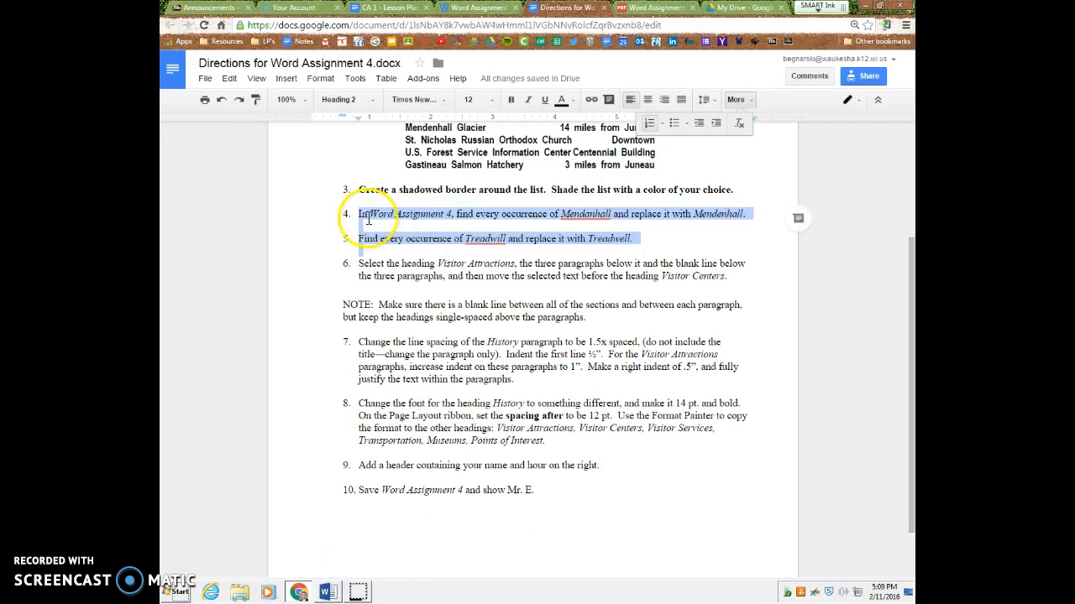
# Step: Switch to the directions document in Google Docs, bold directions 4 and 5, and read direction 6
pyautogui.click(509, 101)
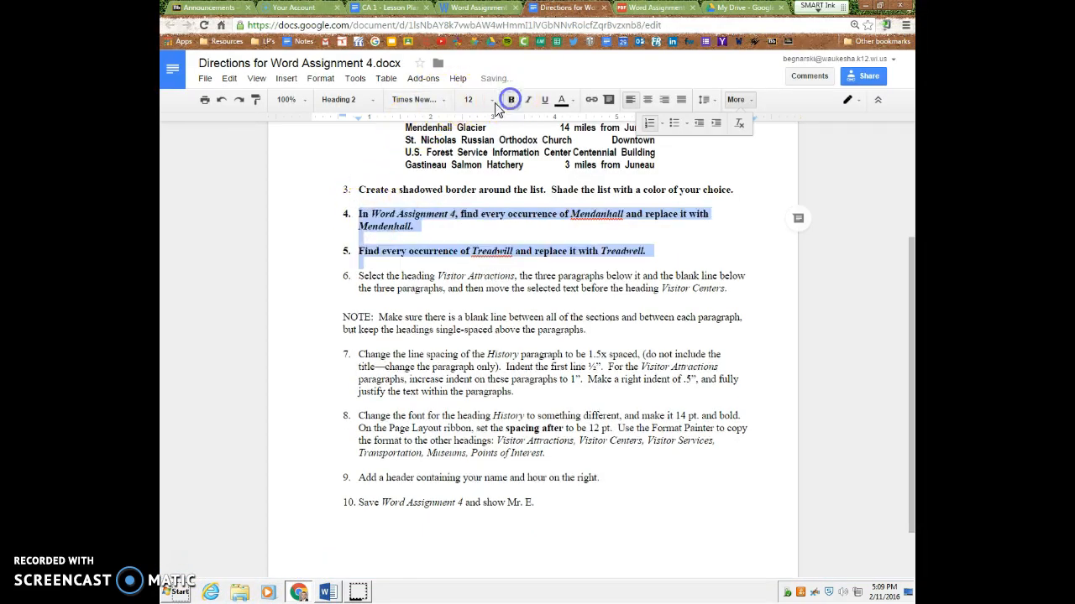
pyautogui.click(358, 277)
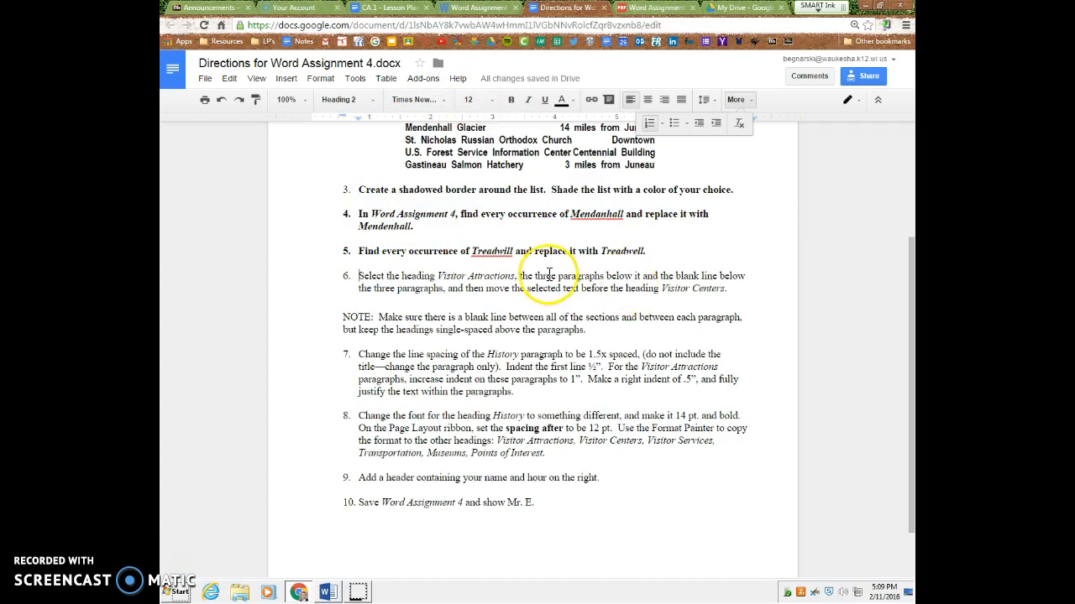
pyautogui.moveTo(537, 276); pyautogui.dragTo(613, 276)
pyautogui.moveTo(690, 277); pyautogui.dragTo(445, 287)
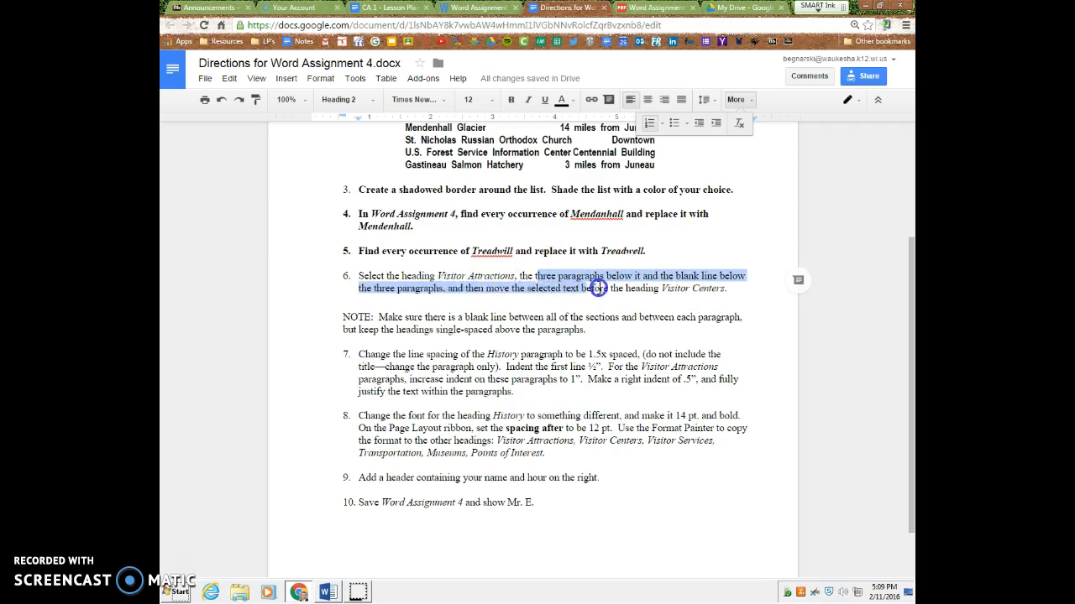
pyautogui.click(619, 305)
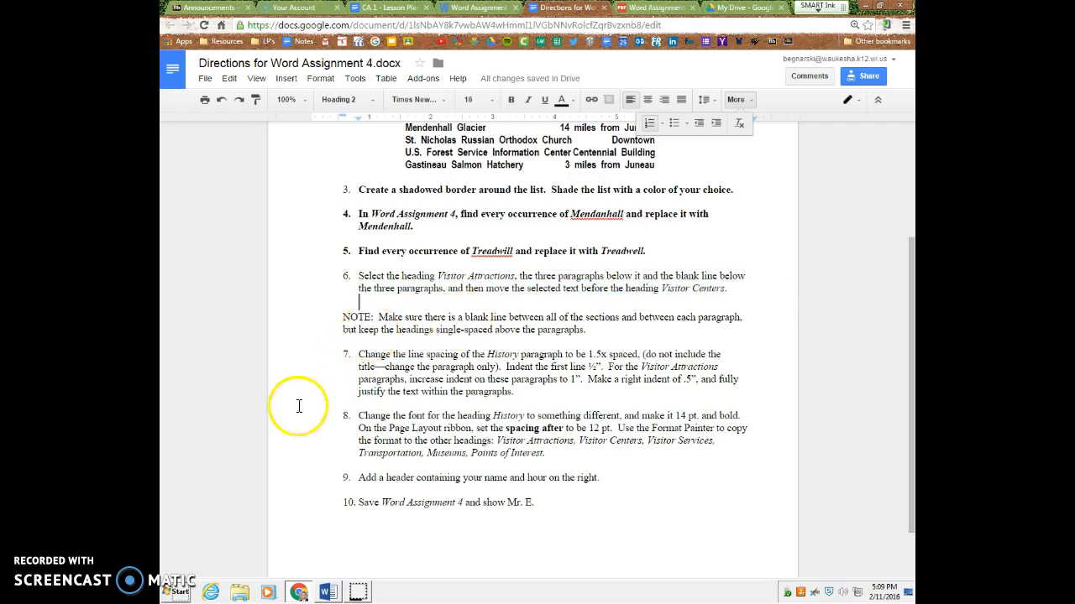
# Step: Switch to Word and select the Visitor Attractions heading, the three paragraphs below it and the blank line following them
pyautogui.click(322, 592)
pyautogui.scroll(9, 413, 361)
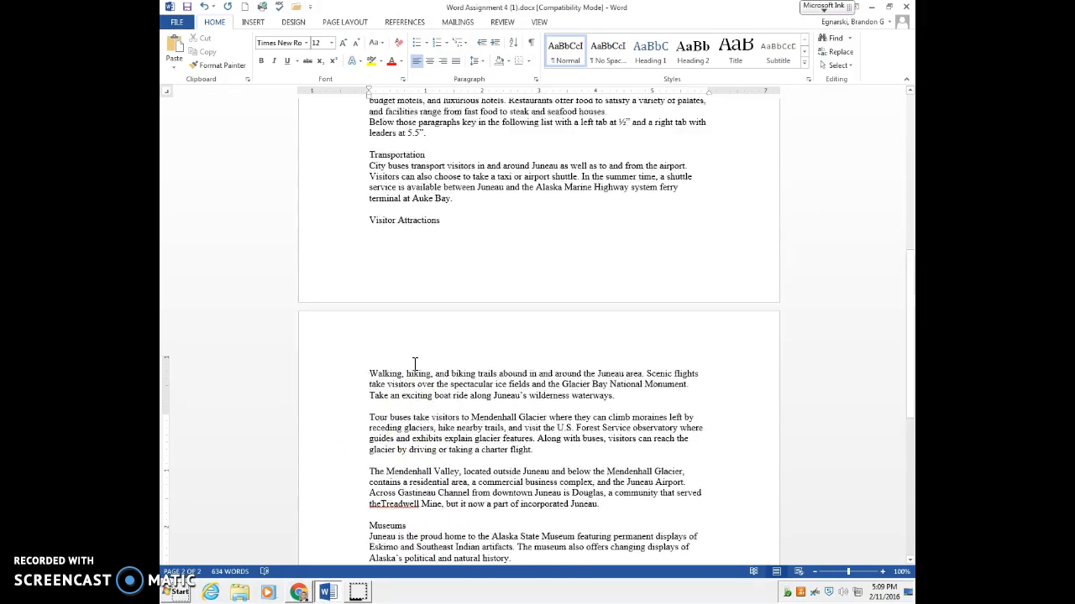
pyautogui.scroll(1, 414, 363)
pyautogui.click(370, 268)
pyautogui.scroll(-1, 369, 268)
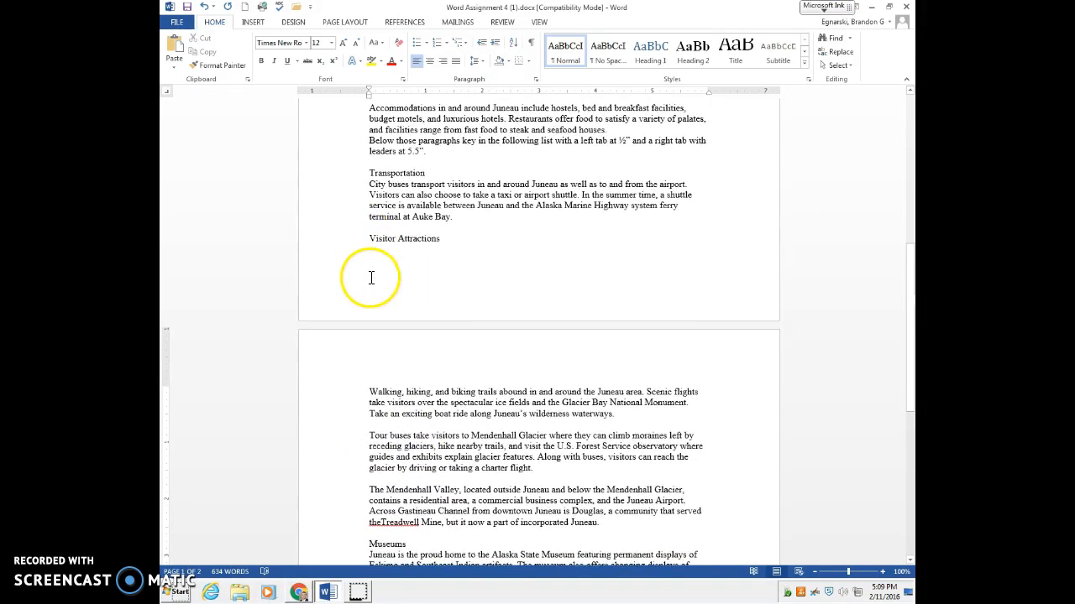
pyautogui.moveTo(367, 238); pyautogui.dragTo(607, 522)
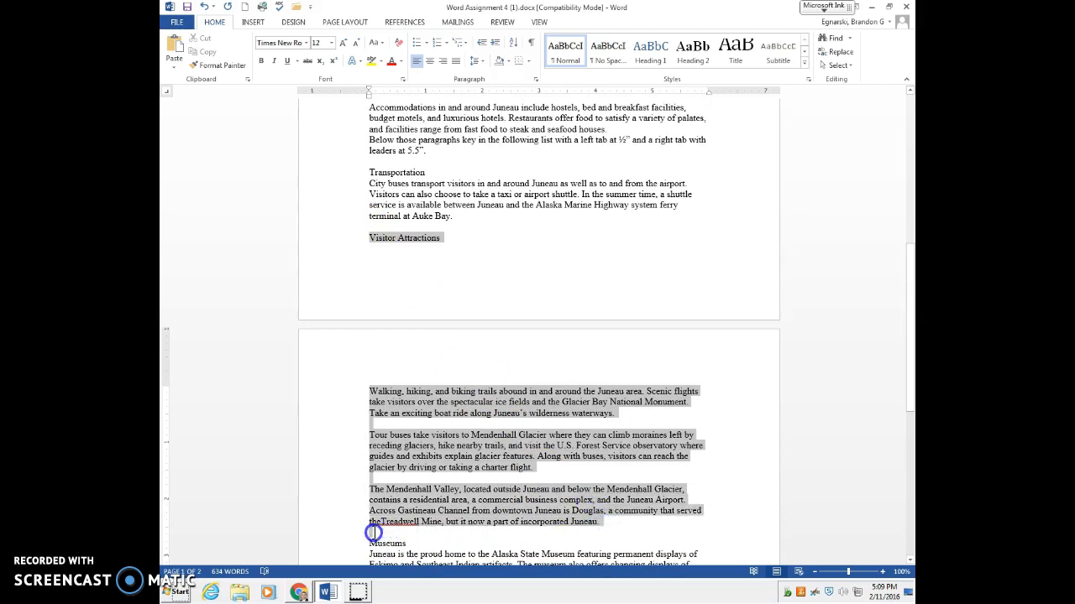
pyautogui.moveTo(372, 532); pyautogui.dragTo(373, 532)
# Step: Copy and delete the selected block, paste it before the Visitor Centers heading, and leave one blank line above and below it
pyautogui.hotkey('ctrl', 'c')
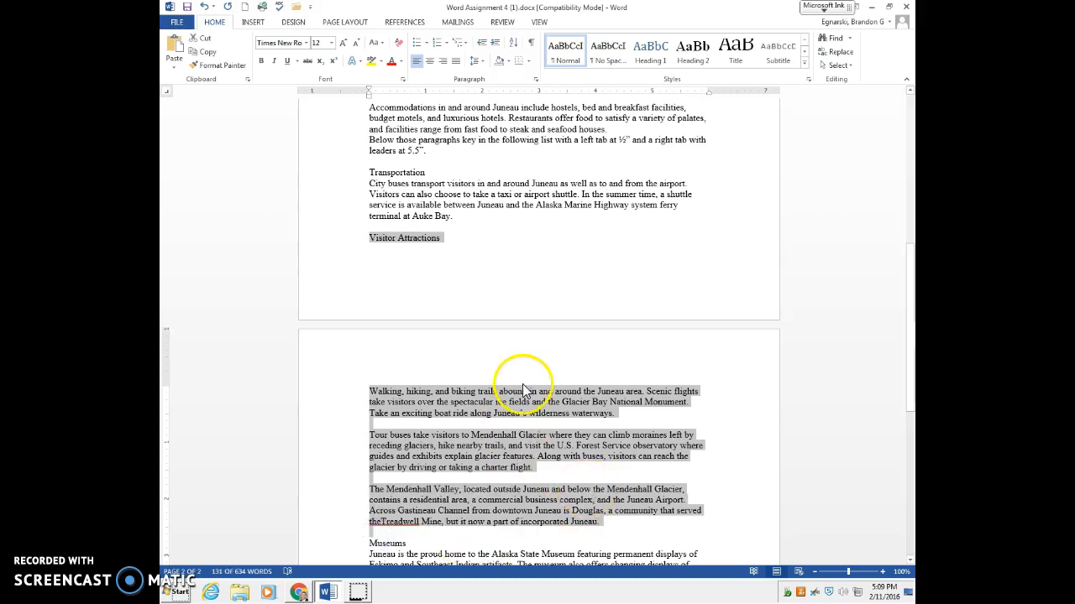
pyautogui.press('Delete')
pyautogui.scroll(5, 450, 412)
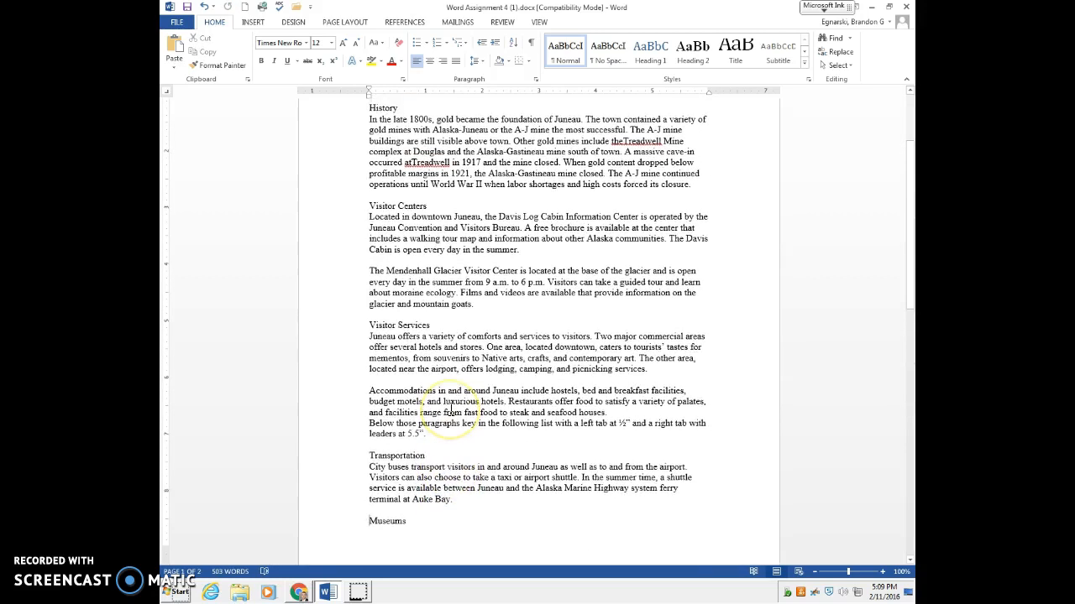
pyautogui.scroll(1, 450, 411)
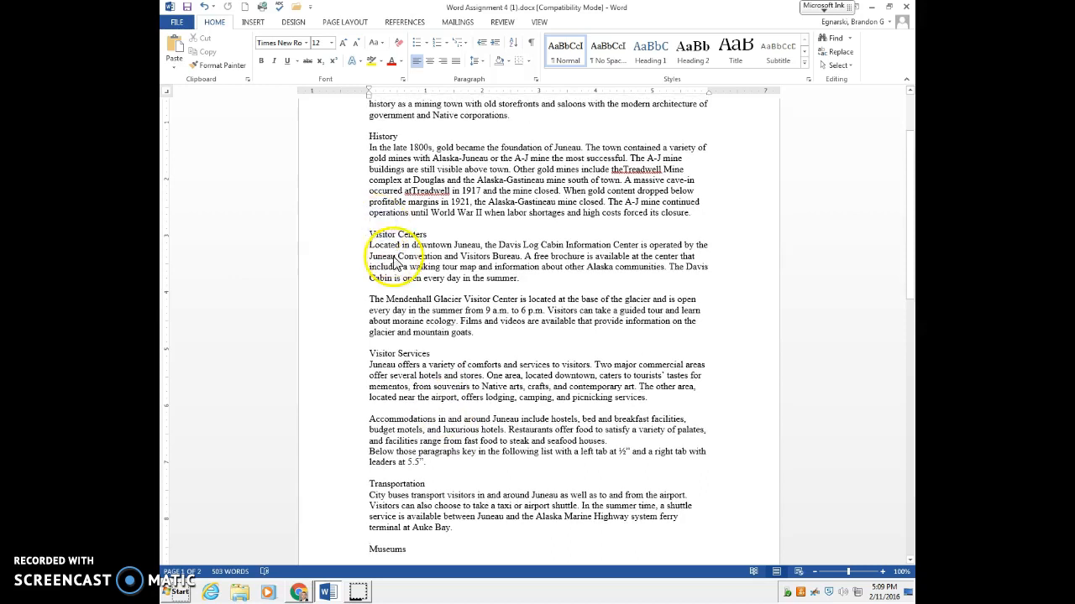
pyautogui.hotkey('ctrl', 'v')
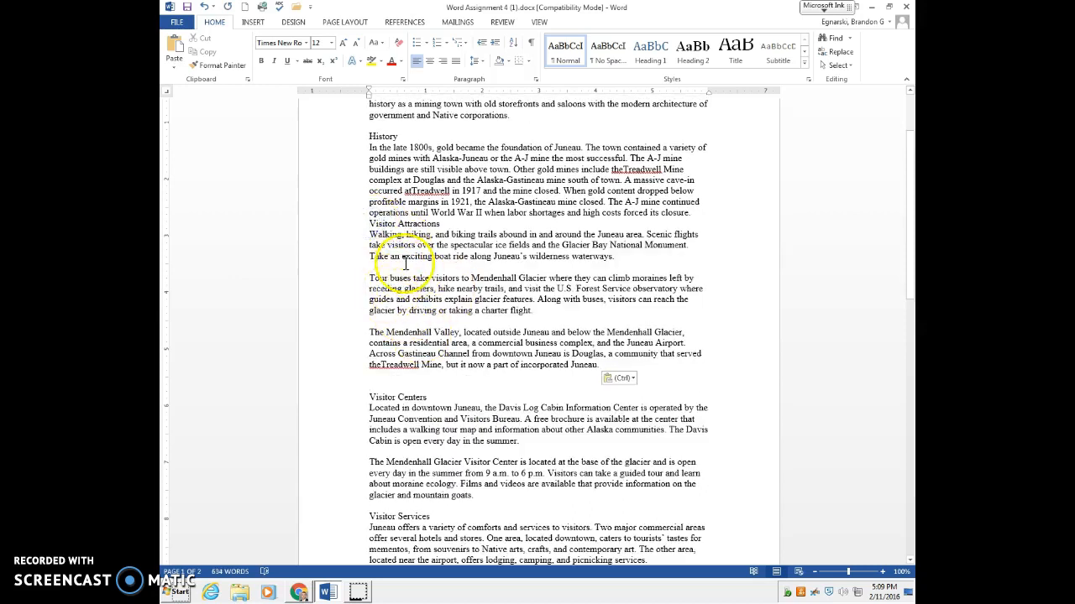
pyautogui.press('Return')
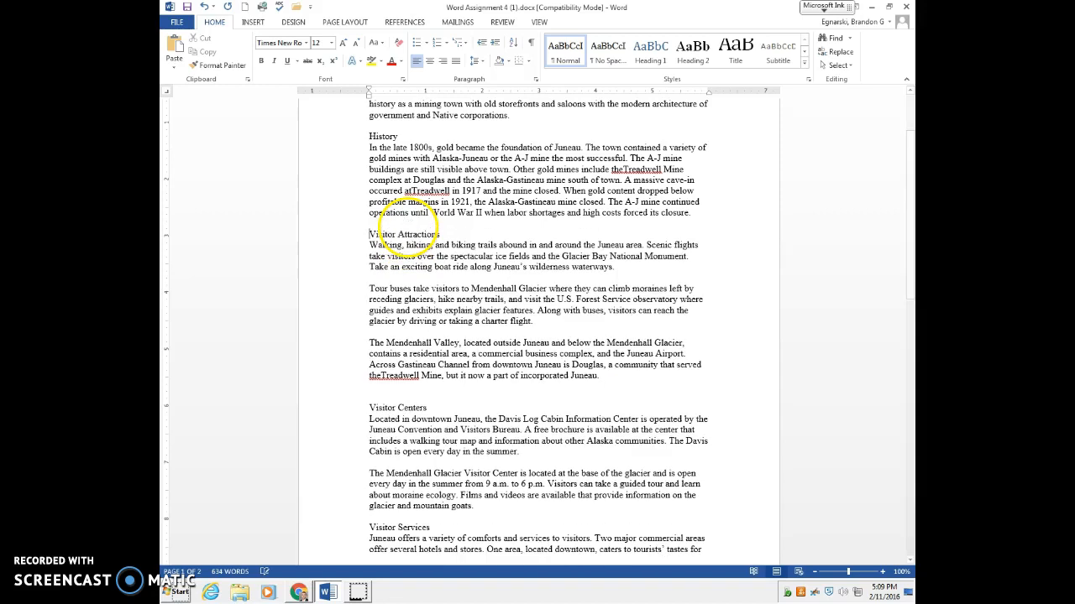
pyautogui.click(366, 388)
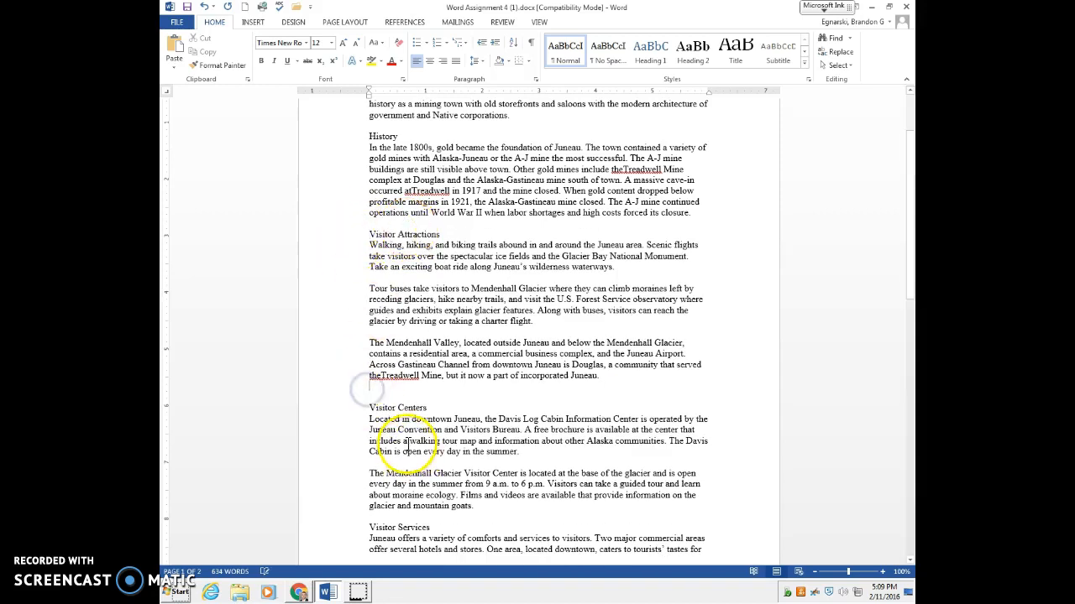
pyautogui.scroll(-12, 435, 382)
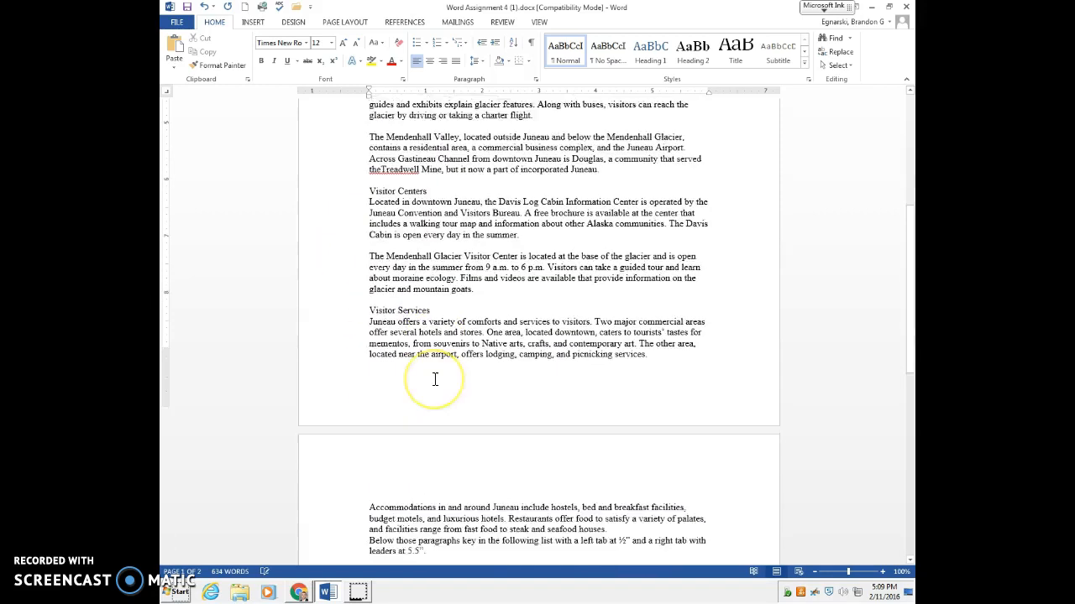
pyautogui.scroll(10, 436, 382)
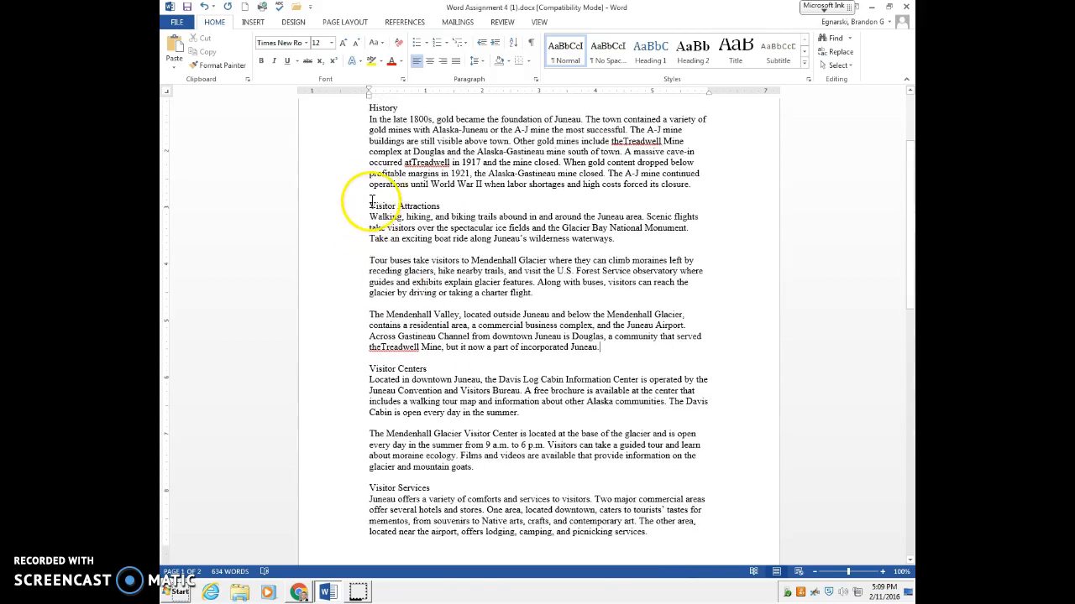
# Step: Undo the spacing fixes, the paste and the deletion of the Visitor Attractions block
pyautogui.hotkey('ctrl', 'z')
pyautogui.hotkey('ctrl', 'z')
pyautogui.hotkey('ctrl', 'z')
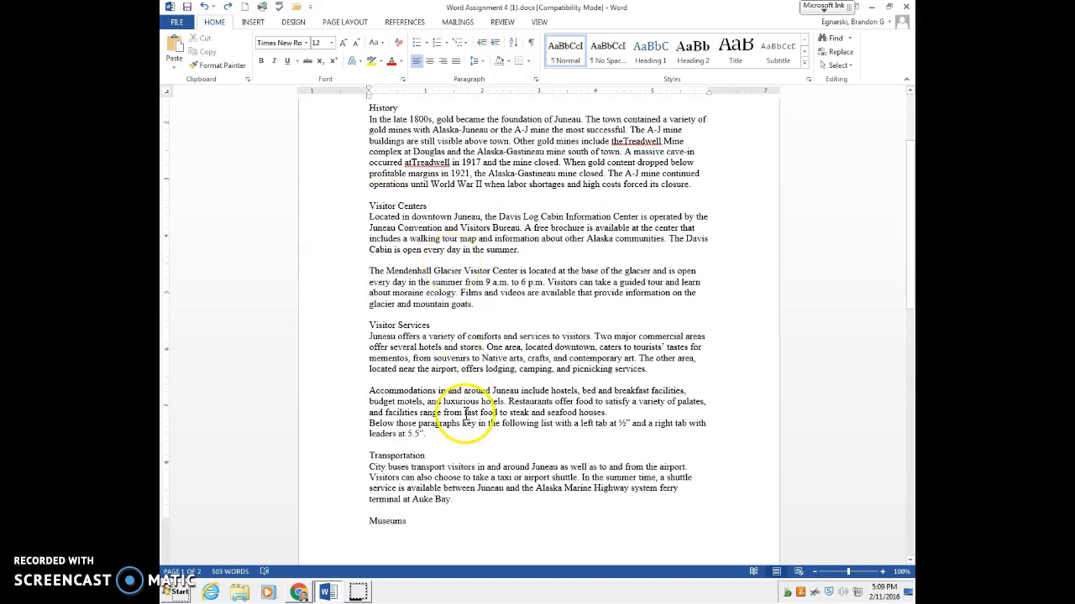
pyautogui.scroll(-5, 465, 414)
pyautogui.hotkey('ctrl', 'y')
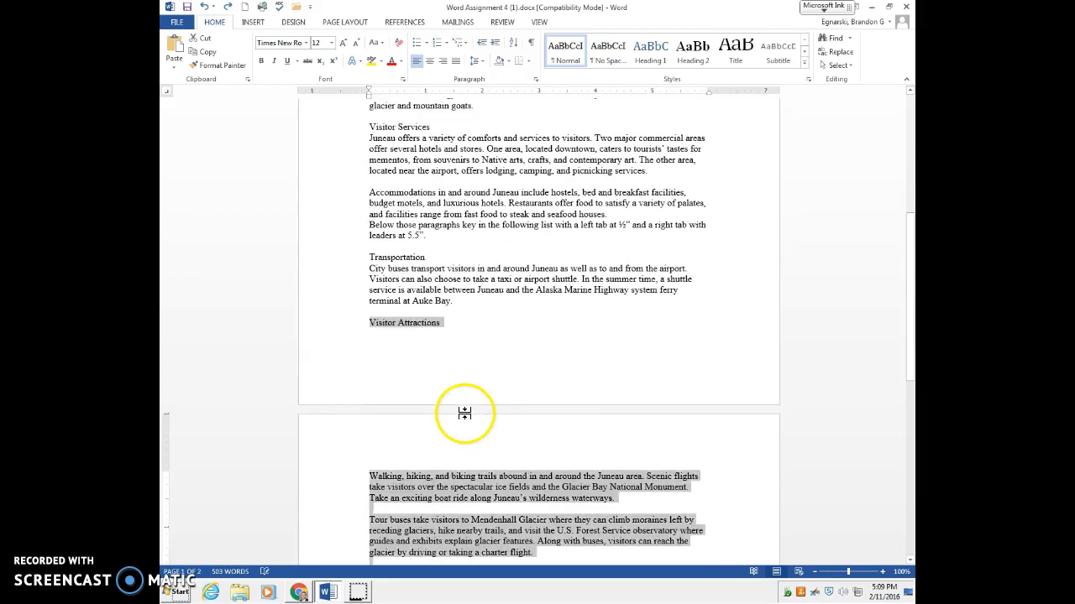
# Step: Move the selected Visitor Attractions block directly to just before the Visitor Centers heading, without using the clipboard
pyautogui.scroll(-2, 466, 411)
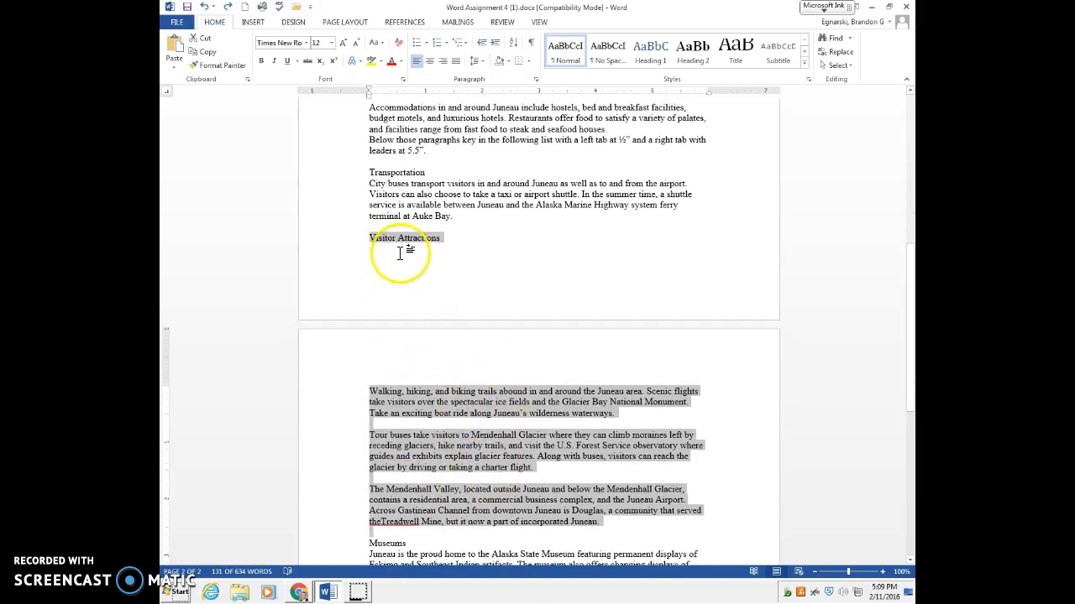
pyautogui.scroll(5, 492, 338)
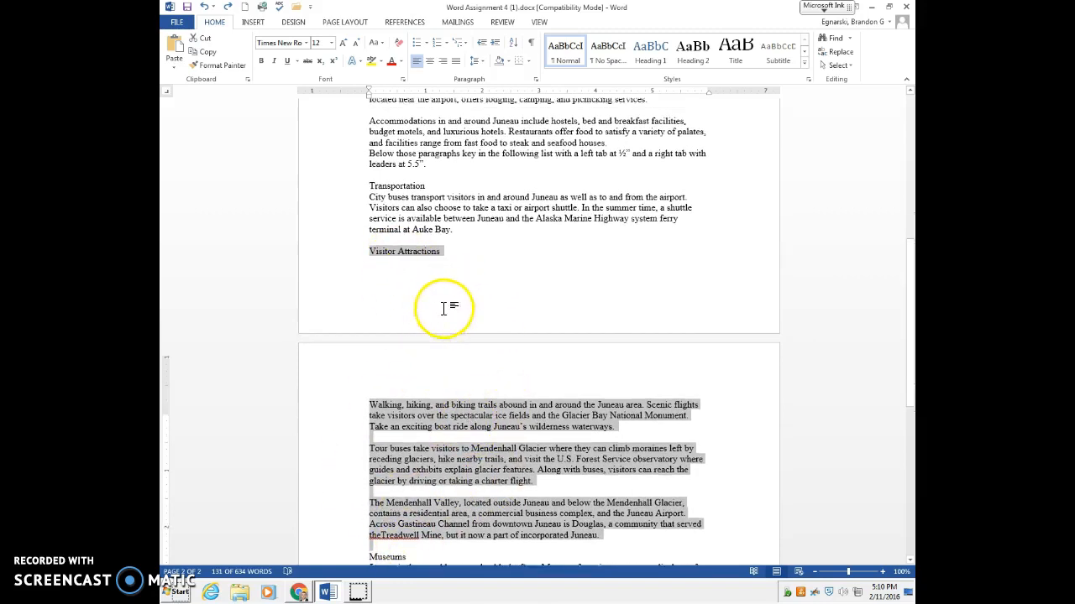
pyautogui.scroll(1, 535, 325)
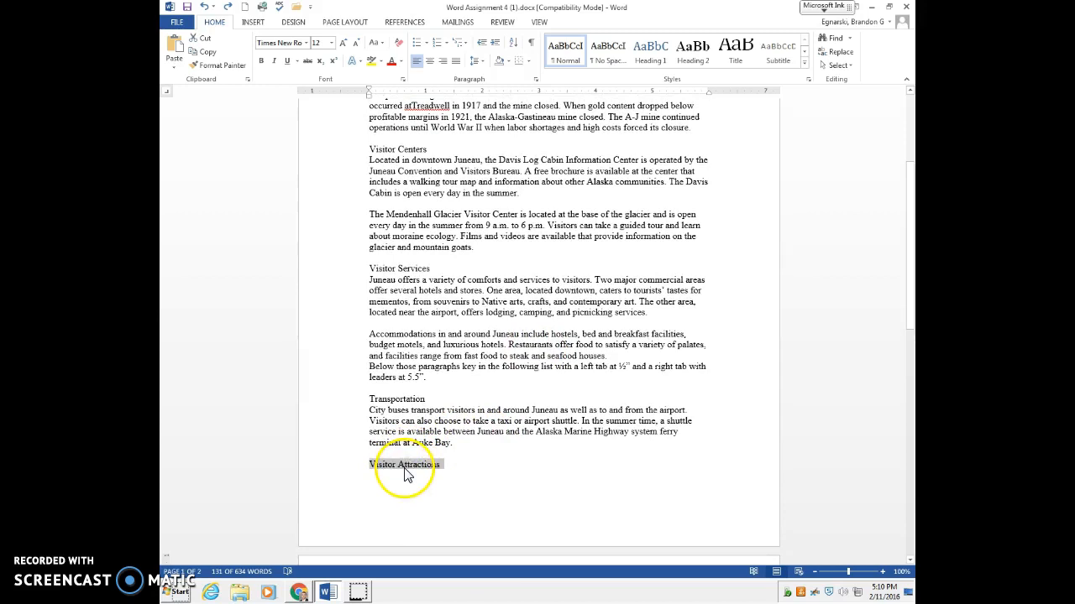
pyautogui.moveTo(411, 467); pyautogui.dragTo(428, 349)
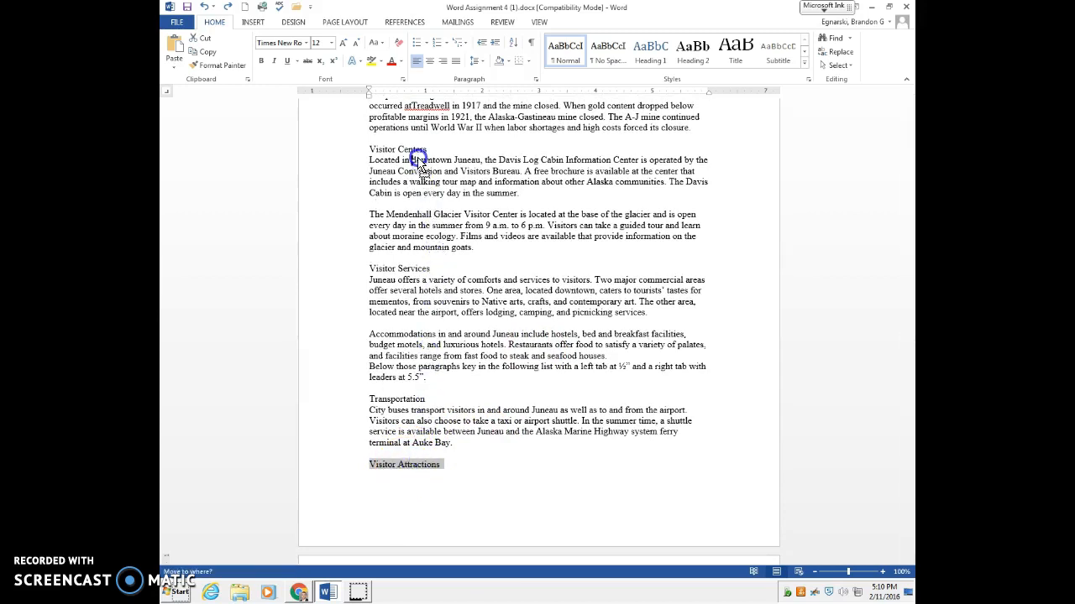
pyautogui.moveTo(411, 145); pyautogui.dragTo(369, 139)
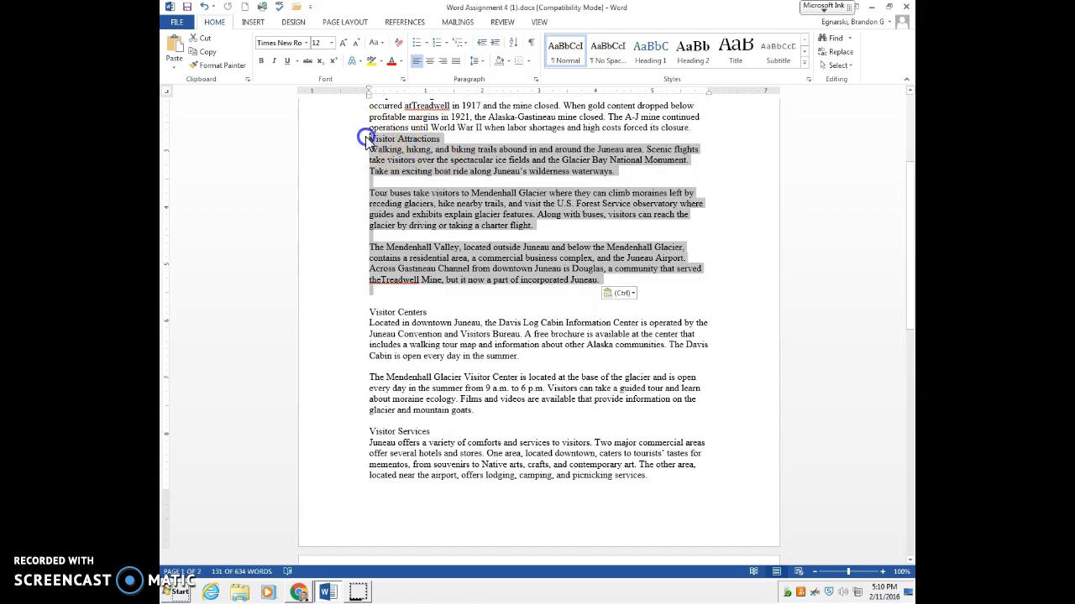
# Step: Insert a blank line above the Visitor Attractions heading and remove the extra blank line above Visitor Centers
pyautogui.click(366, 136)
pyautogui.press('Return')
pyautogui.click(375, 306)
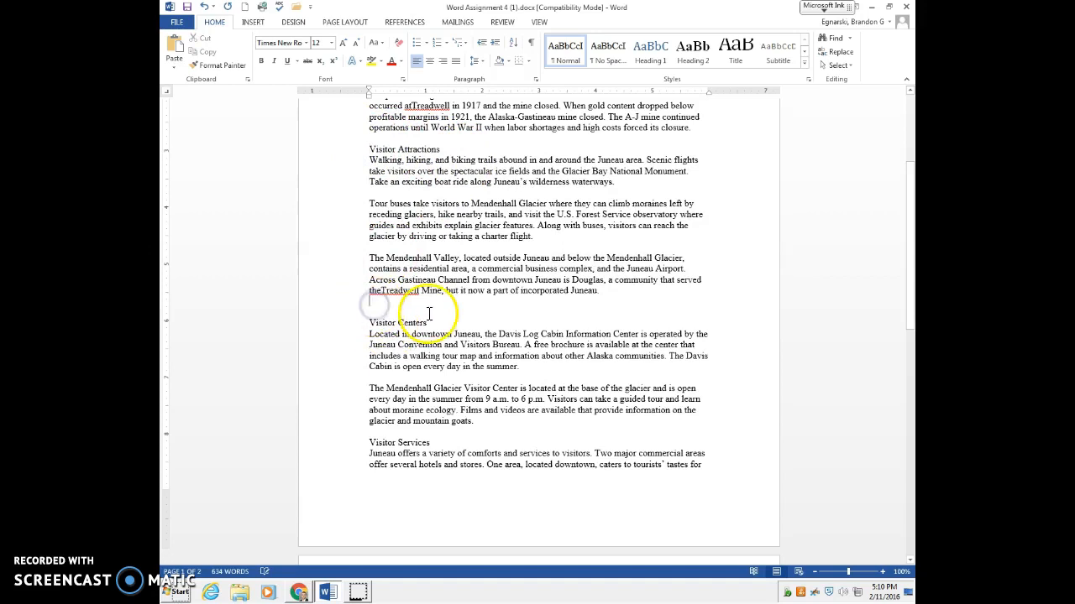
pyautogui.press('BackSpace')
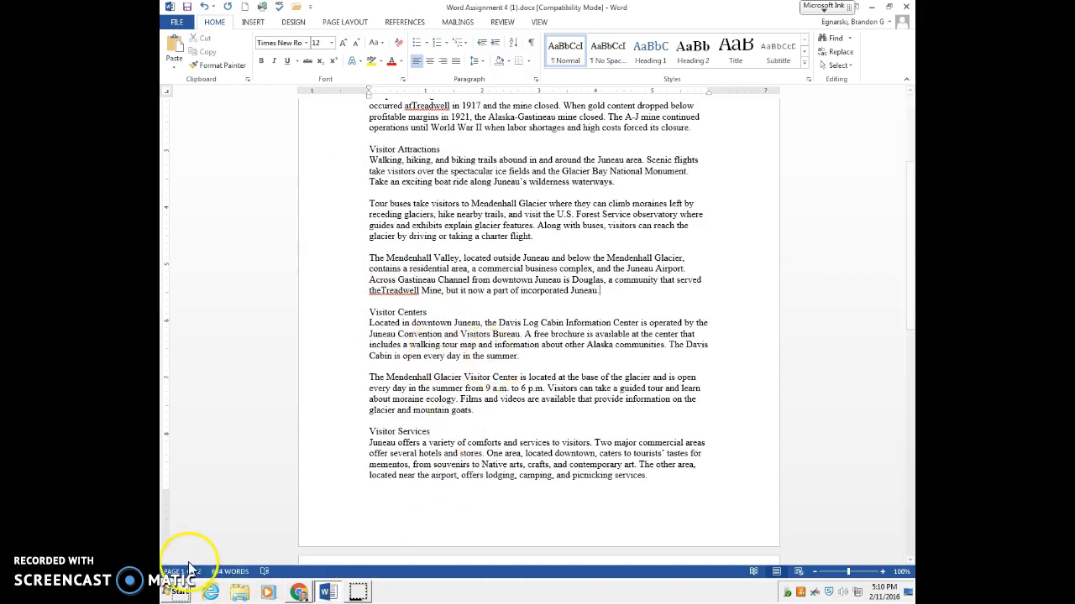
# Step: Switch to the directions document in Google Docs, bold direction 6, and read the note about blank lines below it
pyautogui.hotkey('alt', 'Tab')
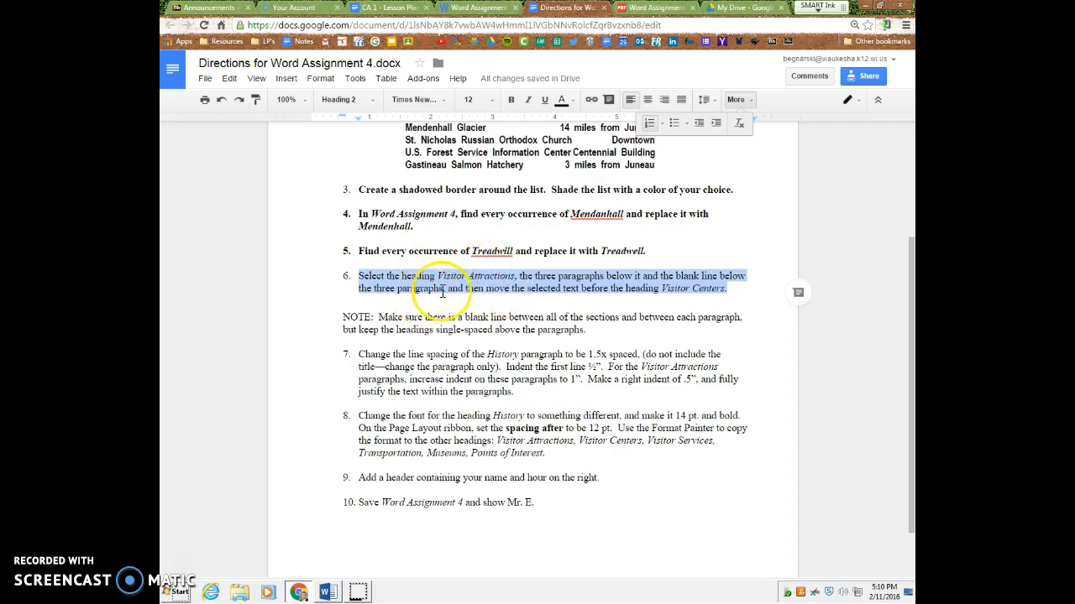
pyautogui.click(506, 100)
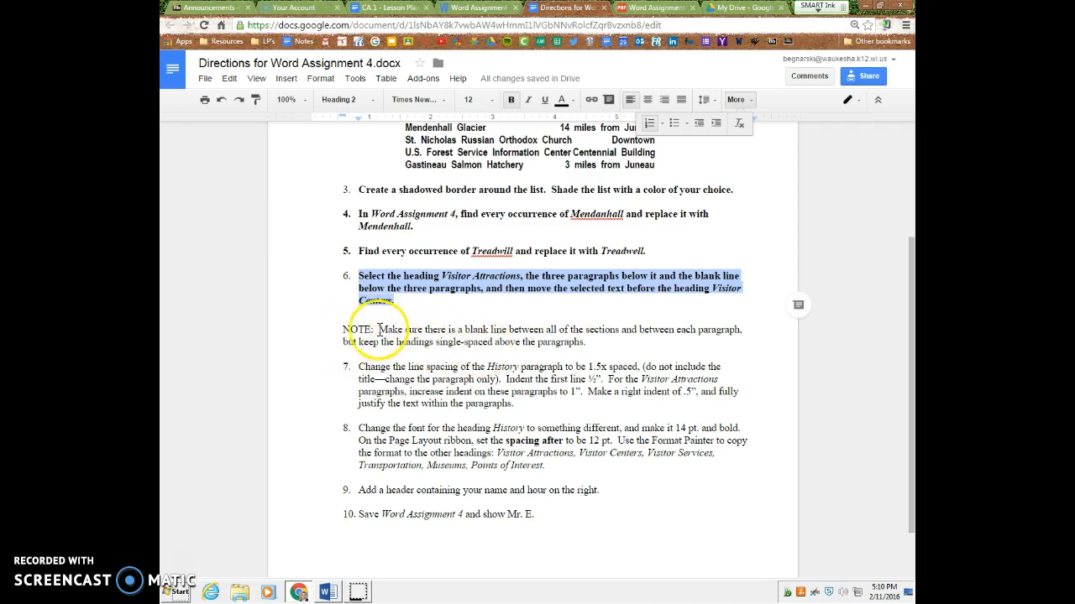
pyautogui.moveTo(344, 330); pyautogui.dragTo(553, 342)
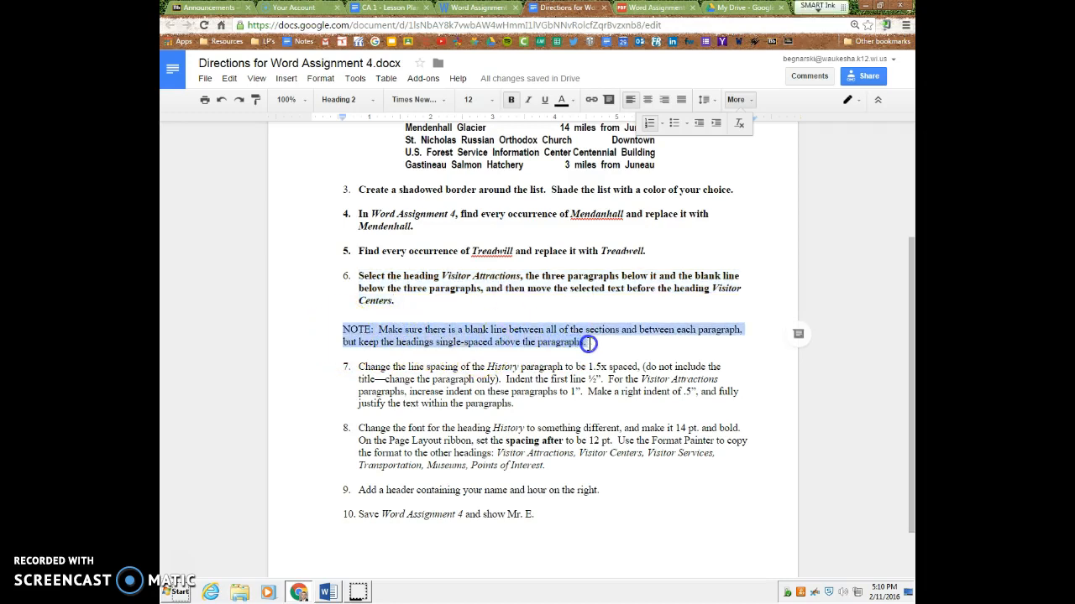
pyautogui.click(501, 354)
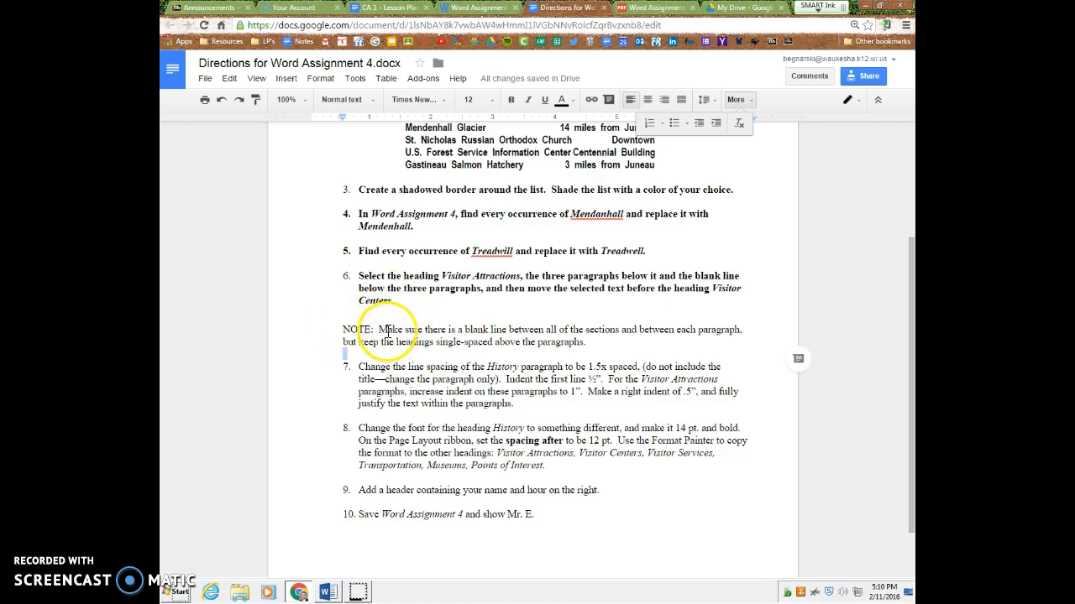
# Step: Bold the NOTE about blank lines below direction 6 and read direction 7
pyautogui.moveTo(350, 332); pyautogui.dragTo(586, 340)
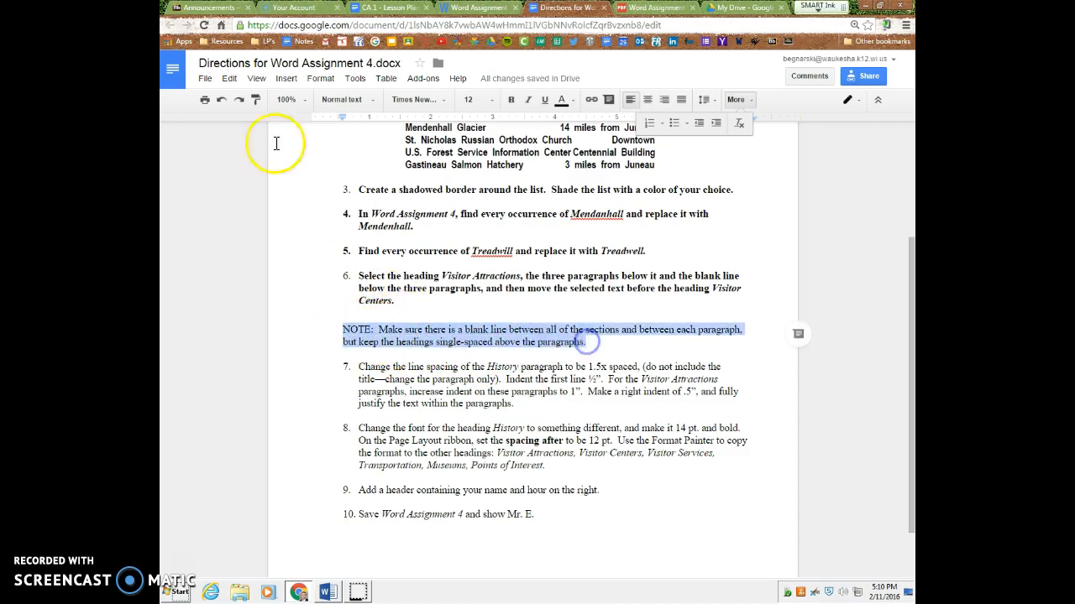
pyautogui.click(511, 99)
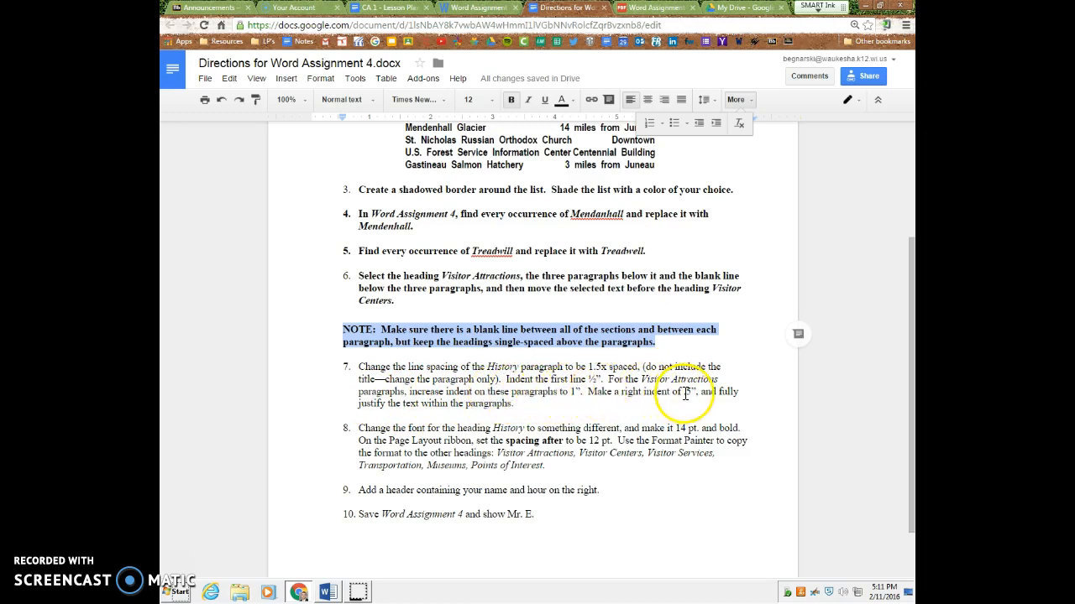
# Step: Switch to the Word document, set the paragraph under the History heading to 1.5 line spacing and justify it
pyautogui.click(328, 593)
pyautogui.scroll(6, 384, 493)
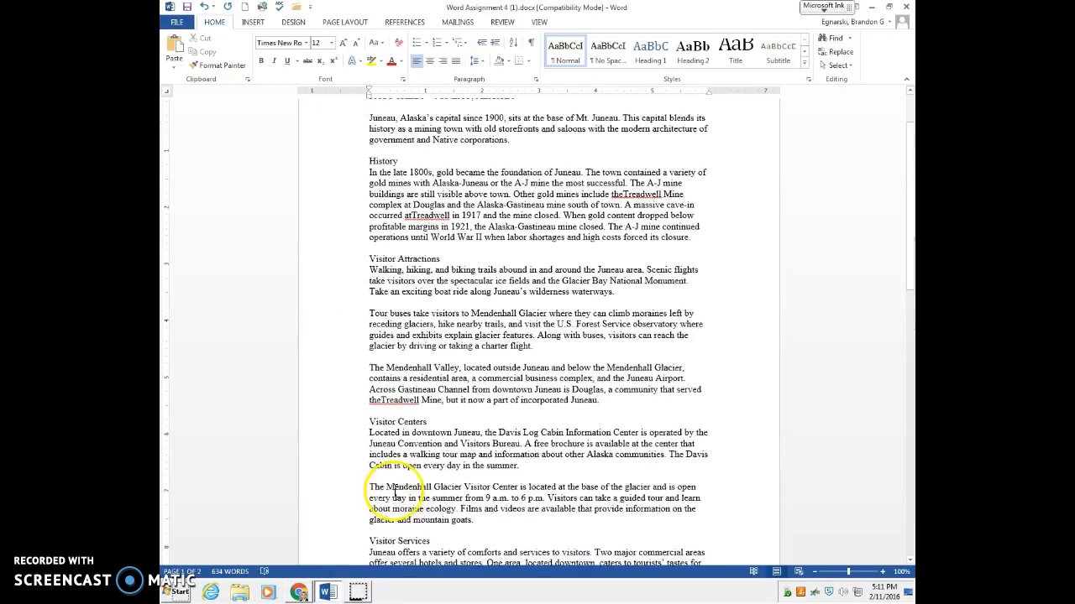
pyautogui.moveTo(369, 248); pyautogui.dragTo(690, 312)
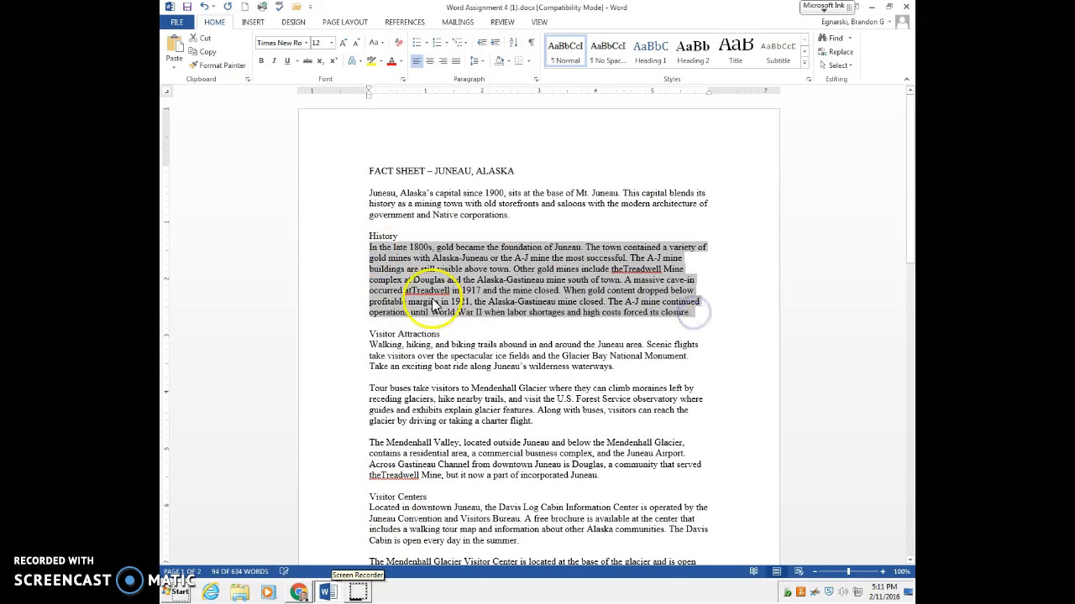
pyautogui.click(482, 66)
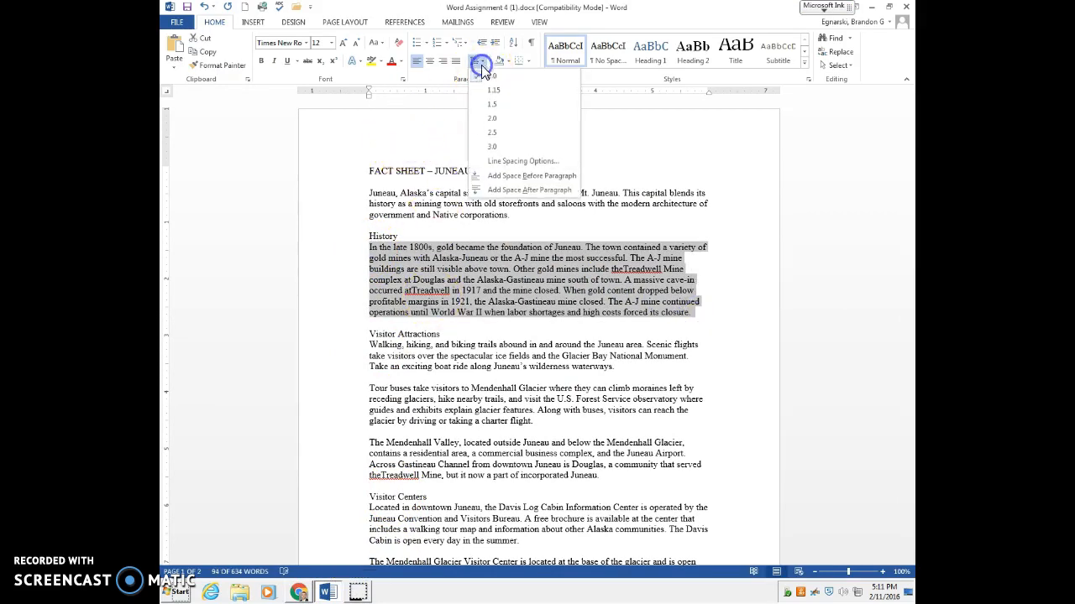
pyautogui.click(490, 104)
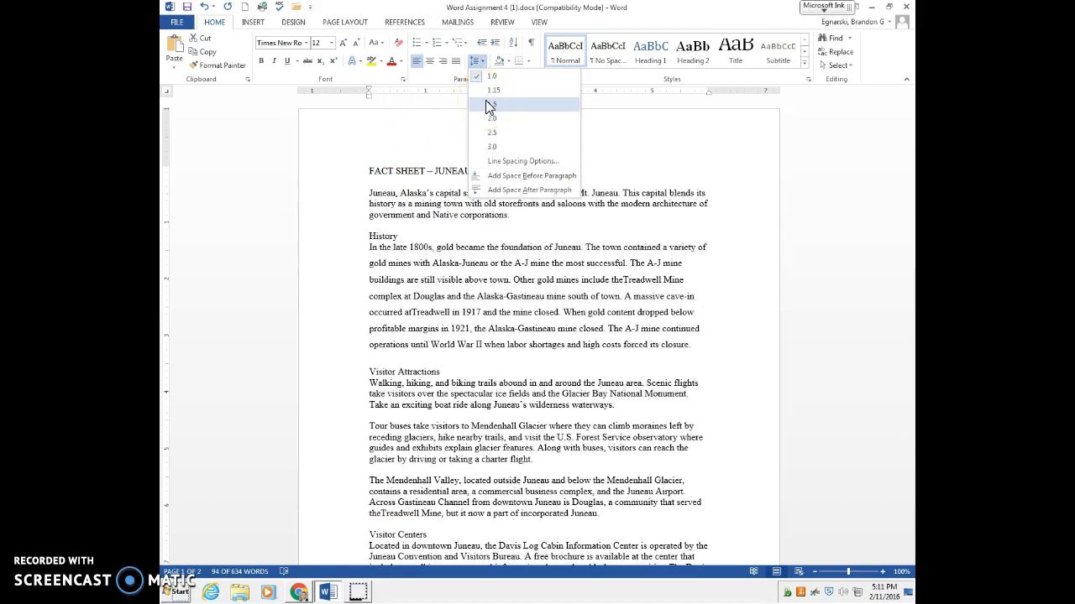
pyautogui.click(455, 62)
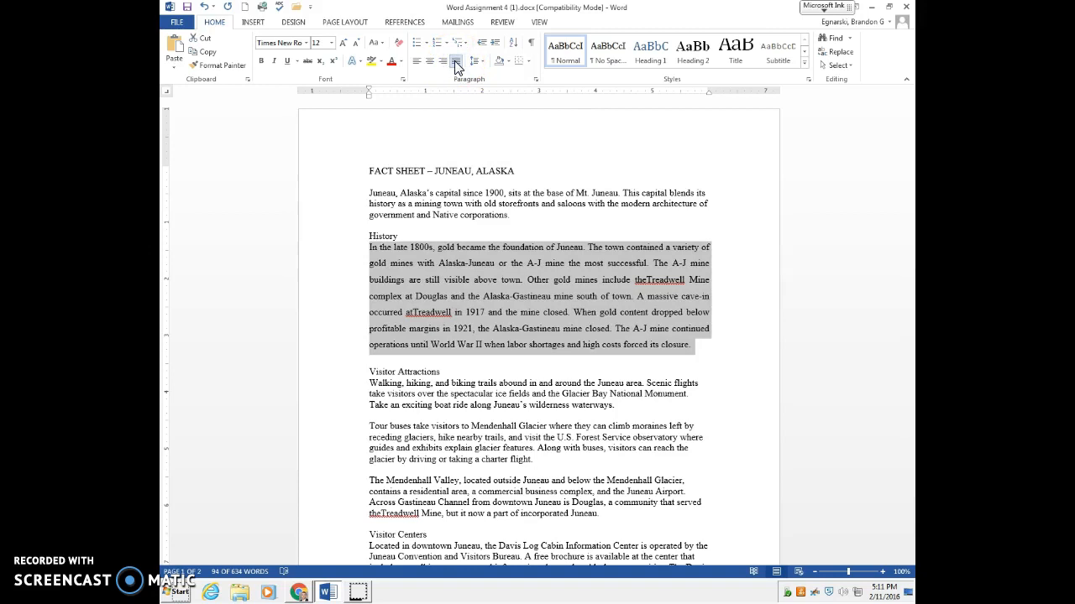
# Step: Try indenting the first line of the History paragraph with a tab, and undo that indent
pyautogui.click(368, 244)
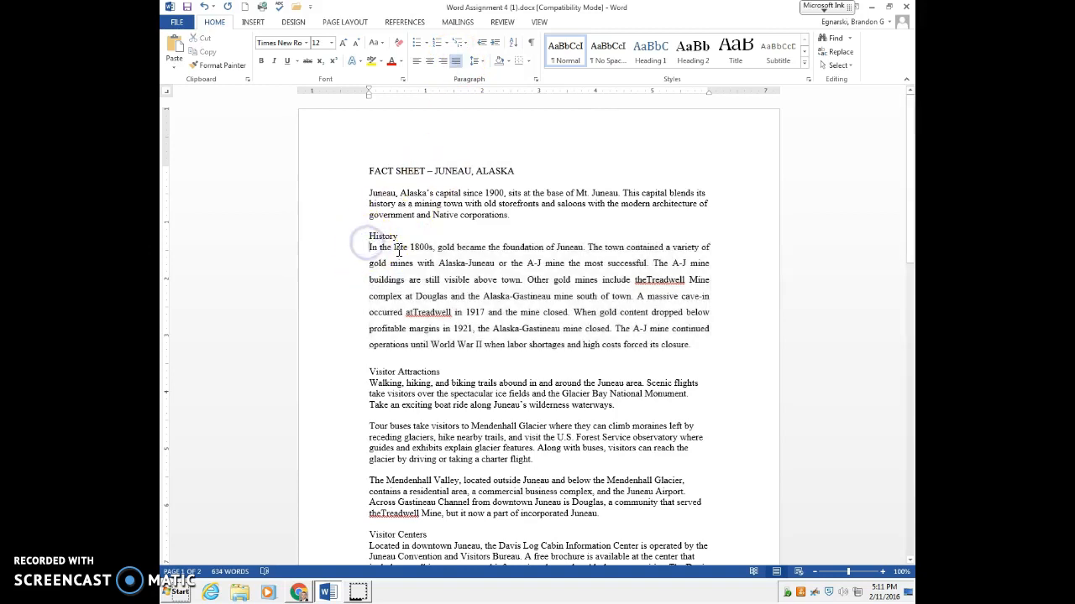
pyautogui.press('Tab')
pyautogui.click(403, 271)
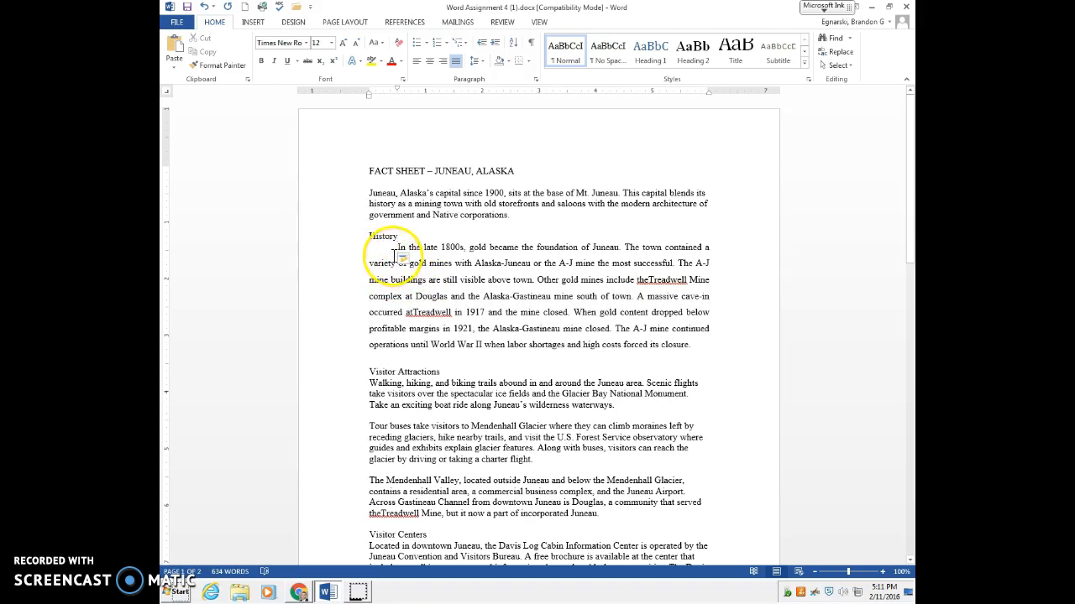
pyautogui.click(398, 251)
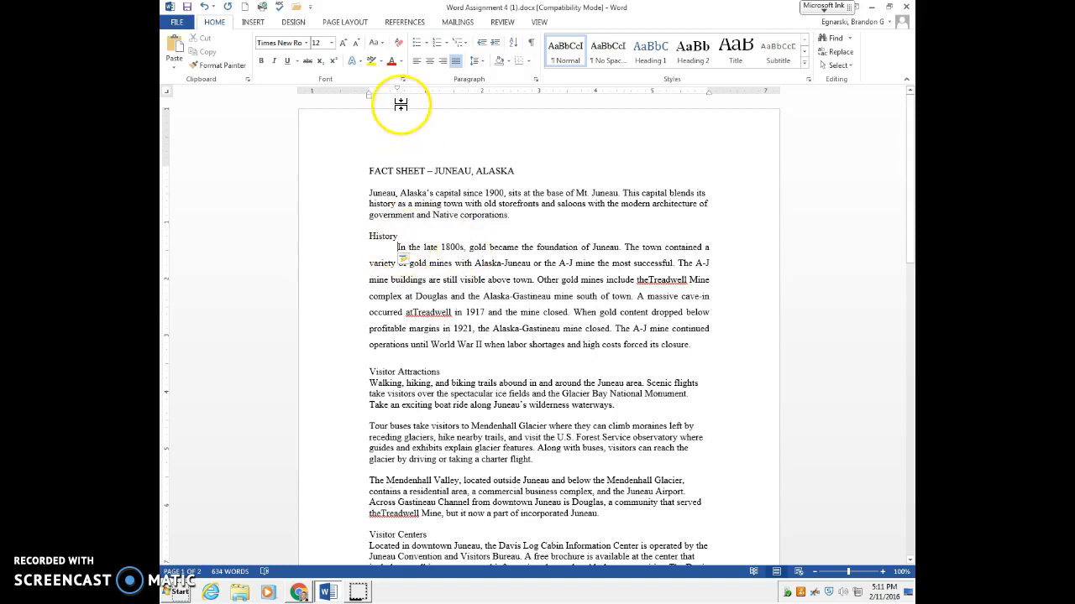
pyautogui.click(210, 8)
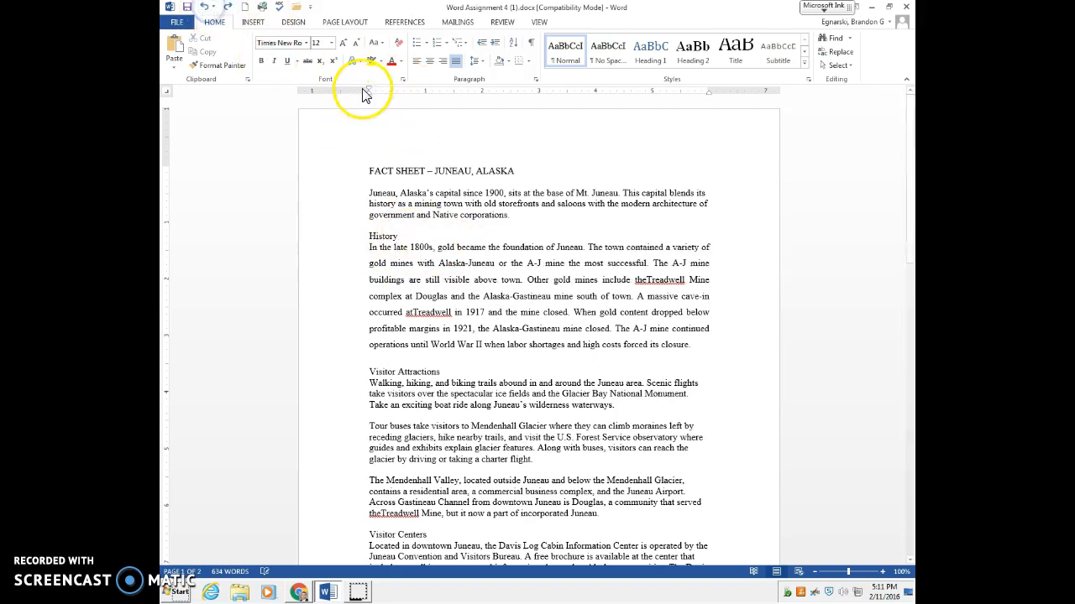
# Step: Set the first-line indent of the History paragraph to ½" on the ruler
pyautogui.moveTo(368, 93); pyautogui.dragTo(398, 87)
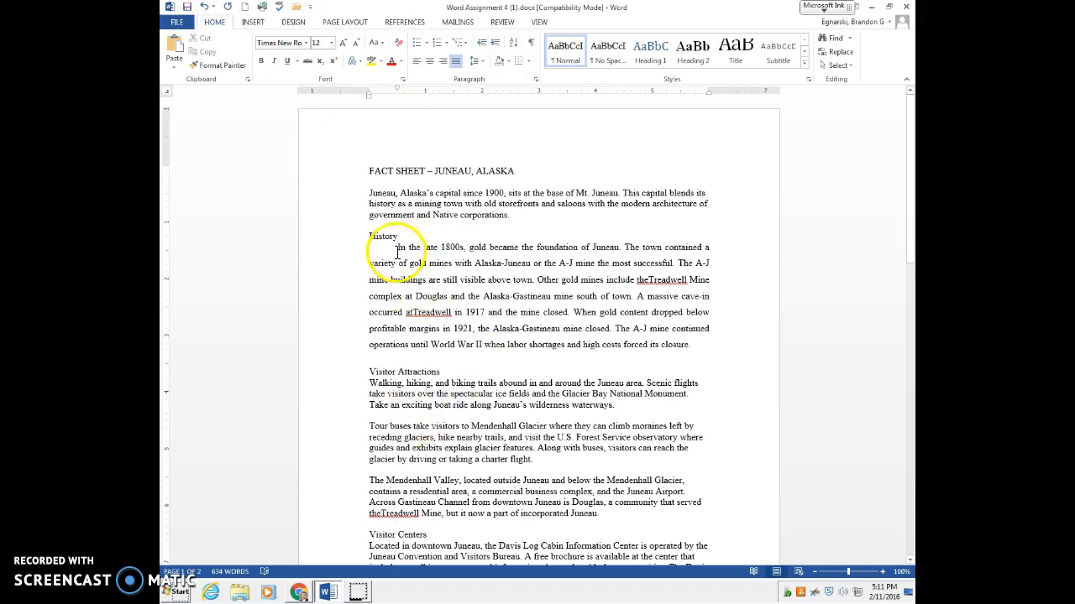
# Step: Insert the missing space before "Treadwell" in the third Visitor Attractions paragraph
pyautogui.scroll(-1, 398, 252)
pyautogui.moveTo(369, 326); pyautogui.dragTo(608, 458)
pyautogui.click(383, 457)
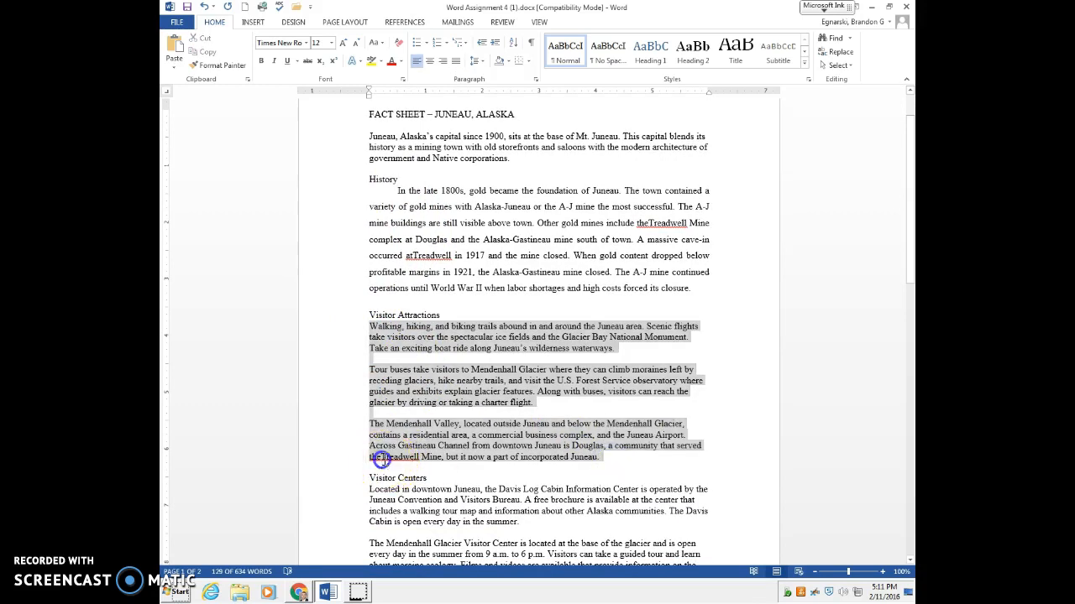
# Step: Indent the three Visitor Attractions paragraphs from the left margin by about 1", leaving the heading out
pyautogui.moveTo(601, 457); pyautogui.dragTo(369, 326)
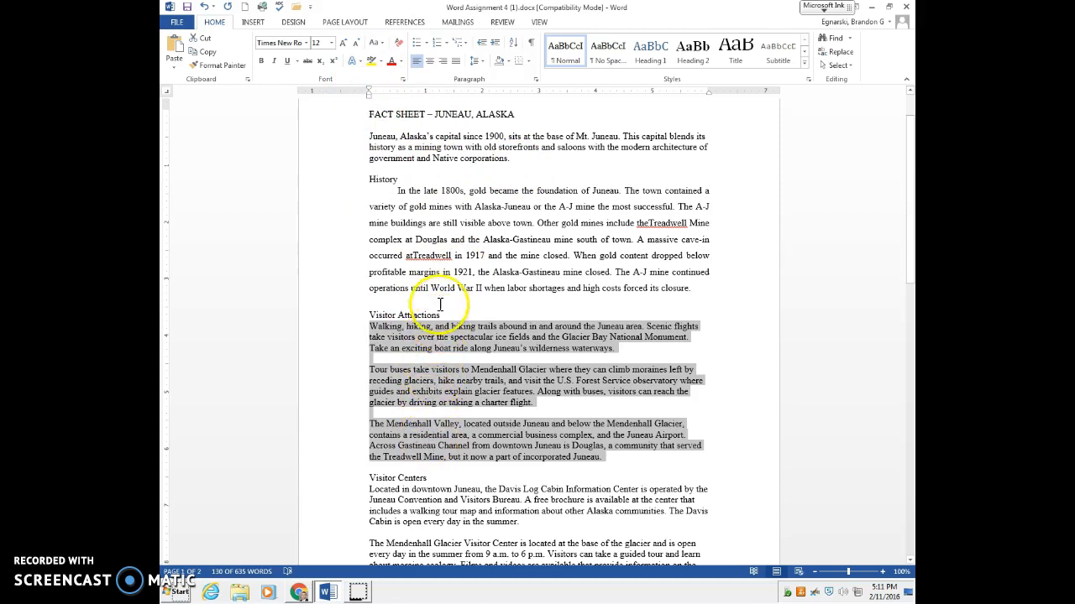
pyautogui.moveTo(367, 99); pyautogui.dragTo(426, 98)
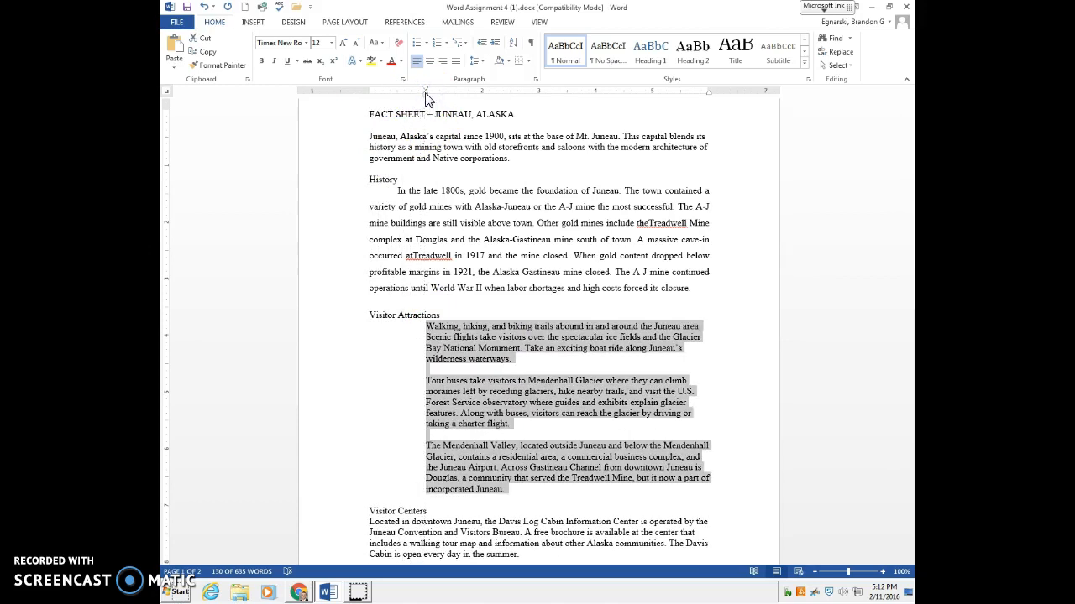
pyautogui.moveTo(424, 96)
pyautogui.mouseDown()
pyautogui.moveTo(451, 94)
pyautogui.moveTo(424, 97)
pyautogui.mouseUp()
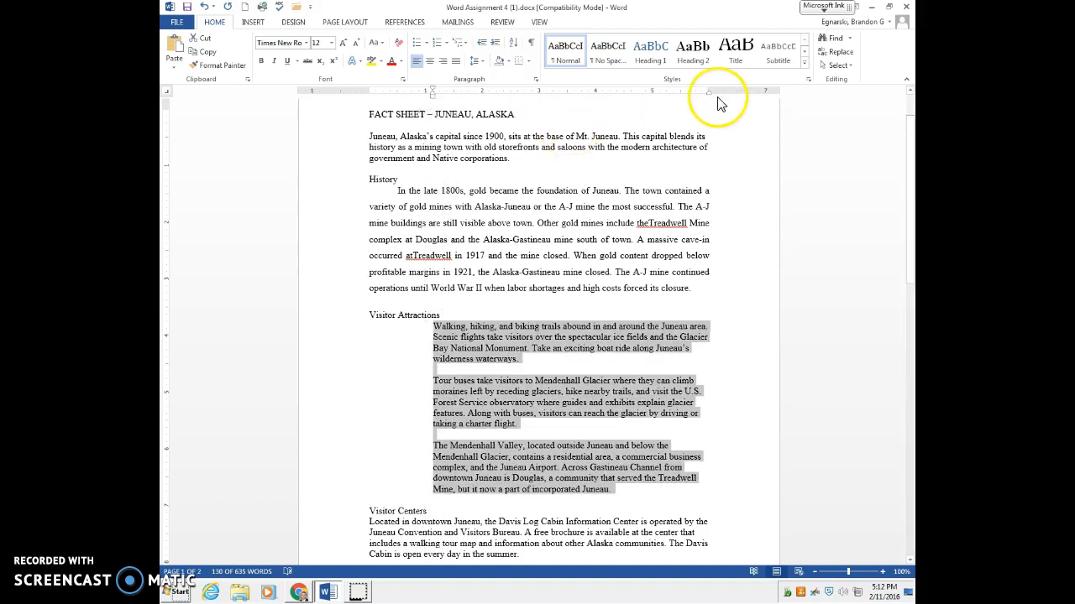
# Step: Give the Visitor Attractions paragraphs a right indent of .5" and fully justify their text
pyautogui.moveTo(707, 96); pyautogui.dragTo(708, 97)
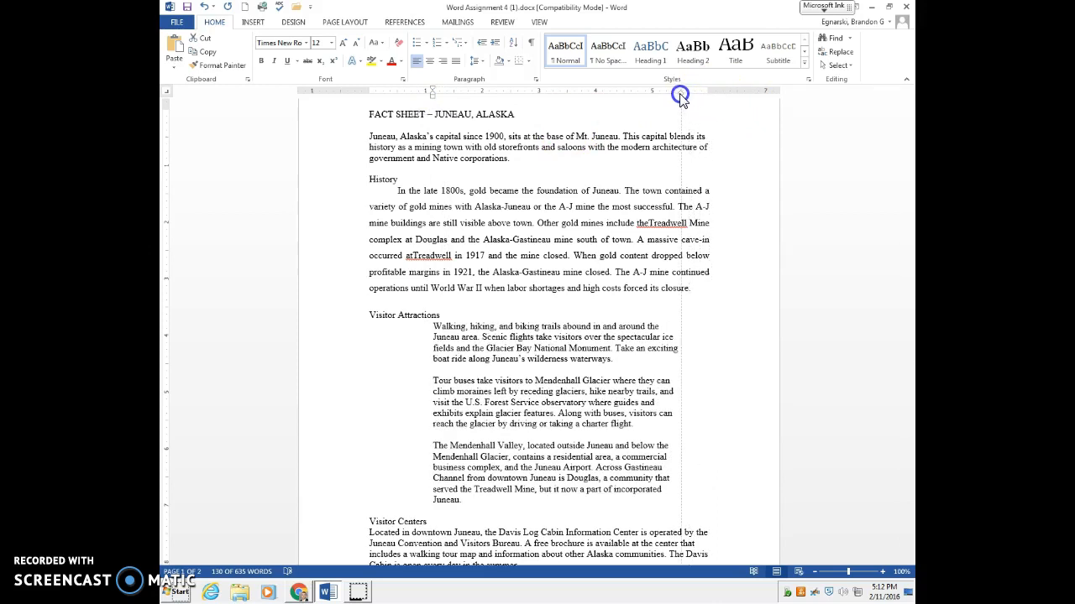
pyautogui.moveTo(680, 96); pyautogui.dragTo(680, 96)
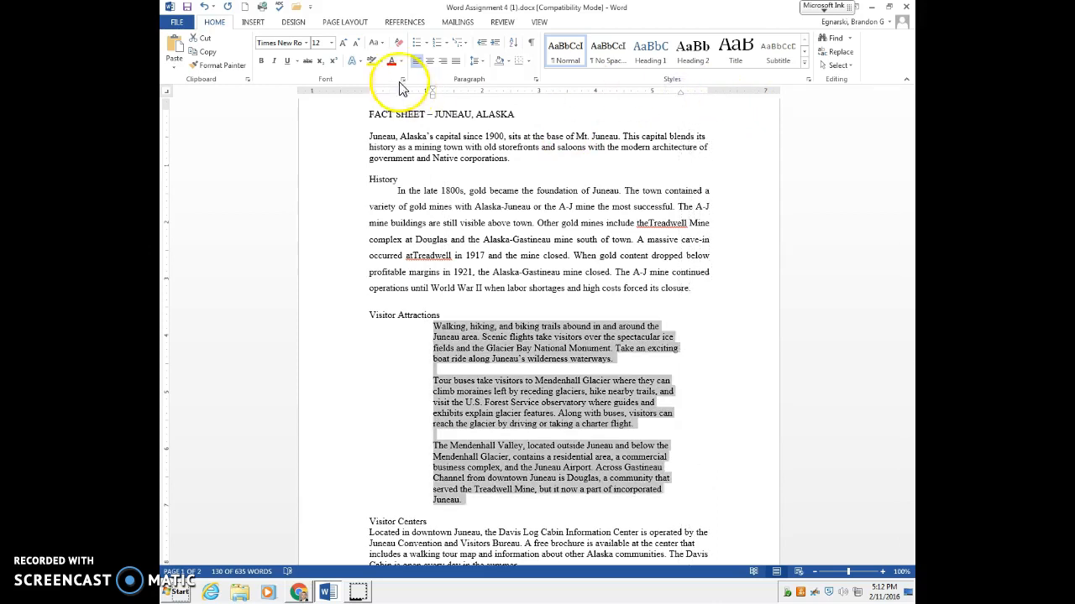
pyautogui.click(453, 63)
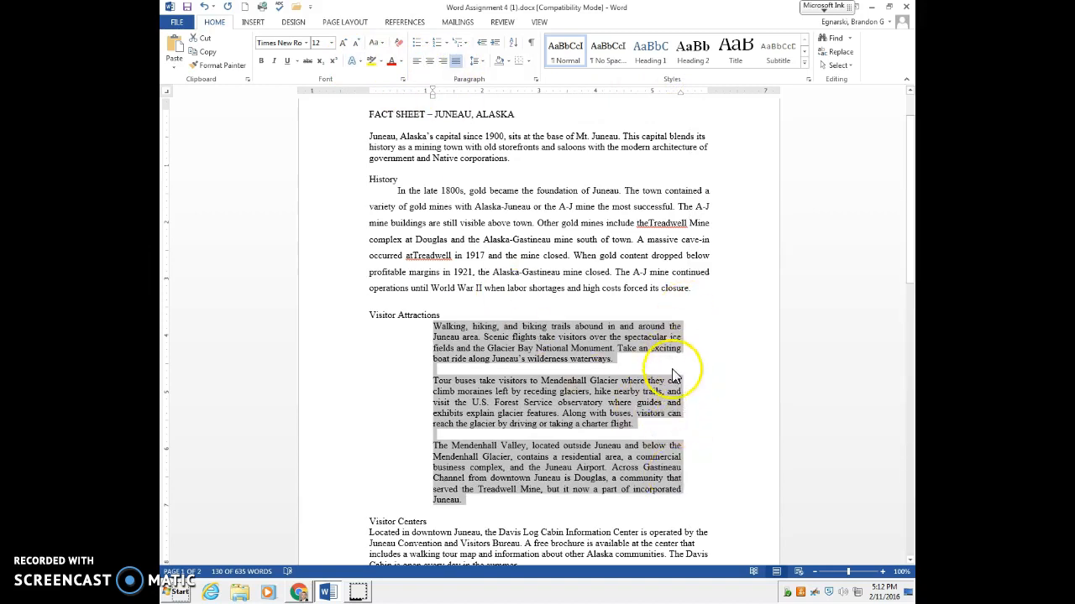
pyautogui.click(693, 360)
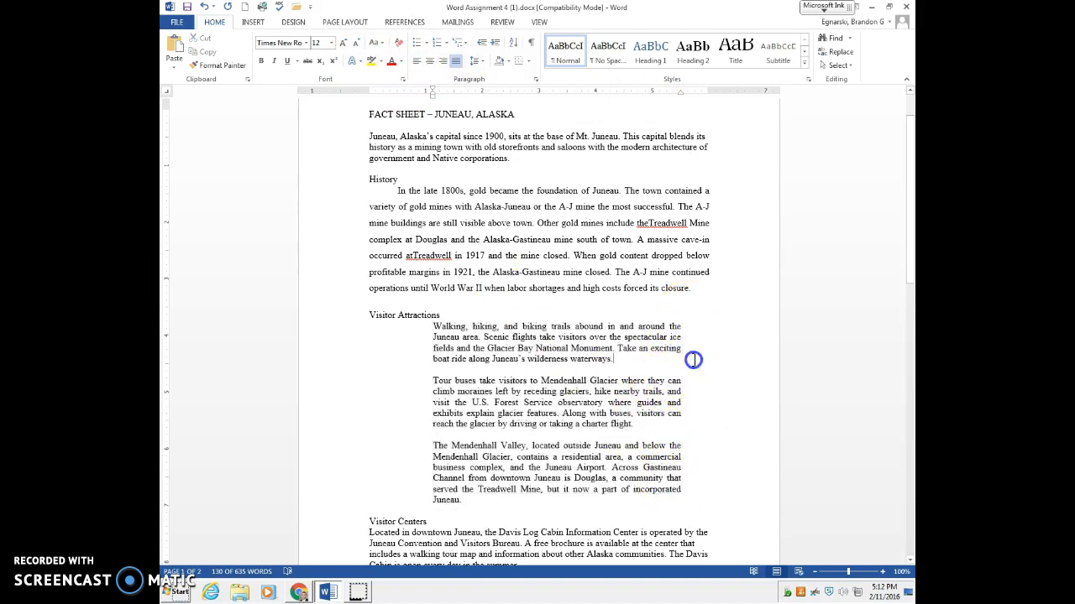
# Step: Switch to the directions document in Google Docs, bold direction 7 and read direction 8
pyautogui.click(186, 552)
pyautogui.moveTo(519, 348); pyautogui.dragTo(377, 308)
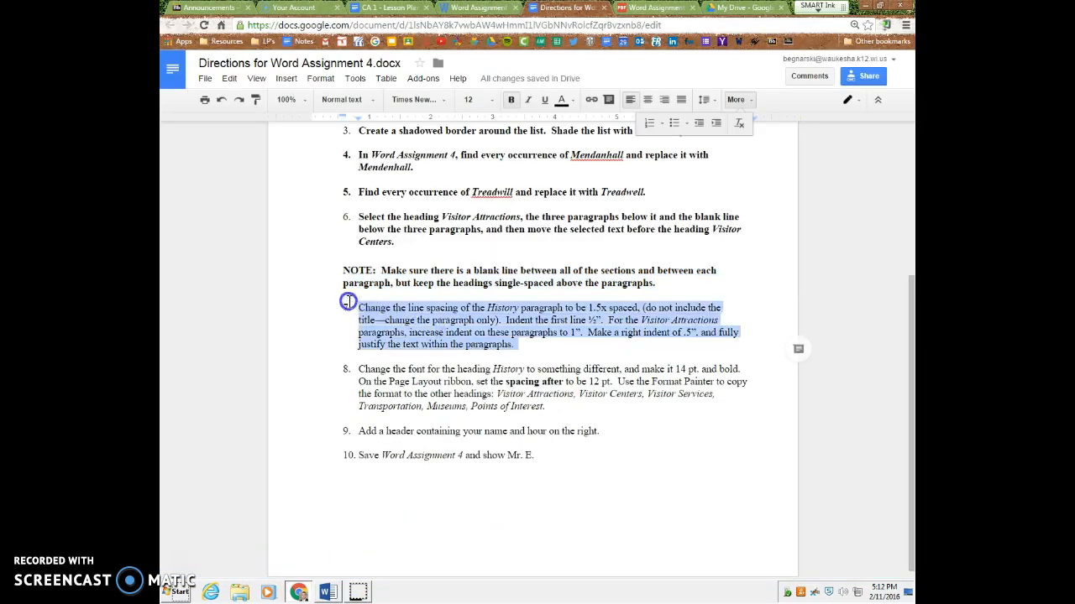
pyautogui.click(510, 99)
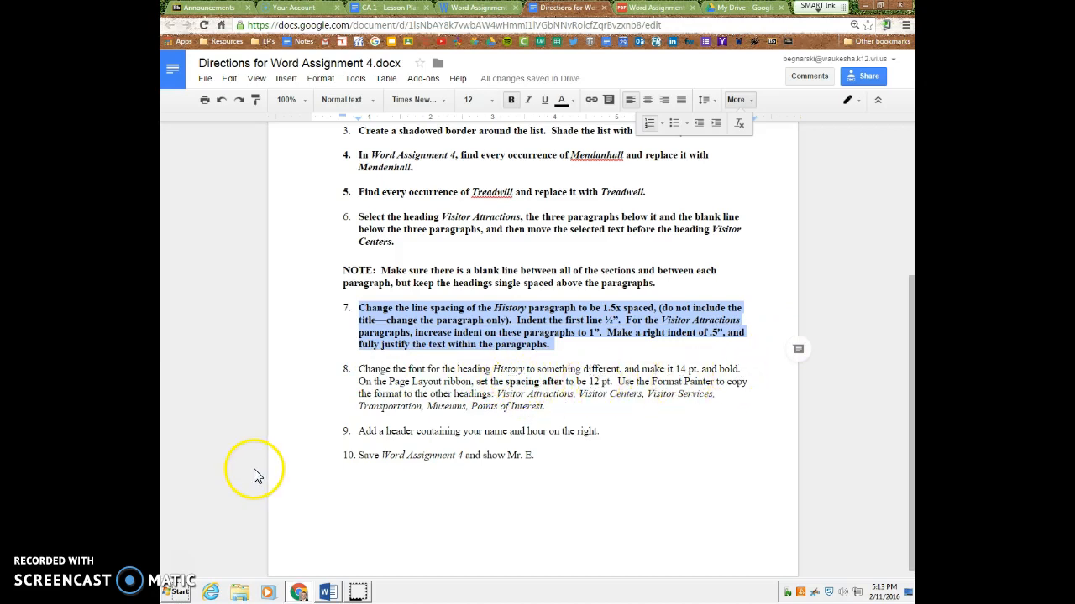
# Step: Switch to the Word document and set the History heading to 14 pt Broadway
pyautogui.click(327, 592)
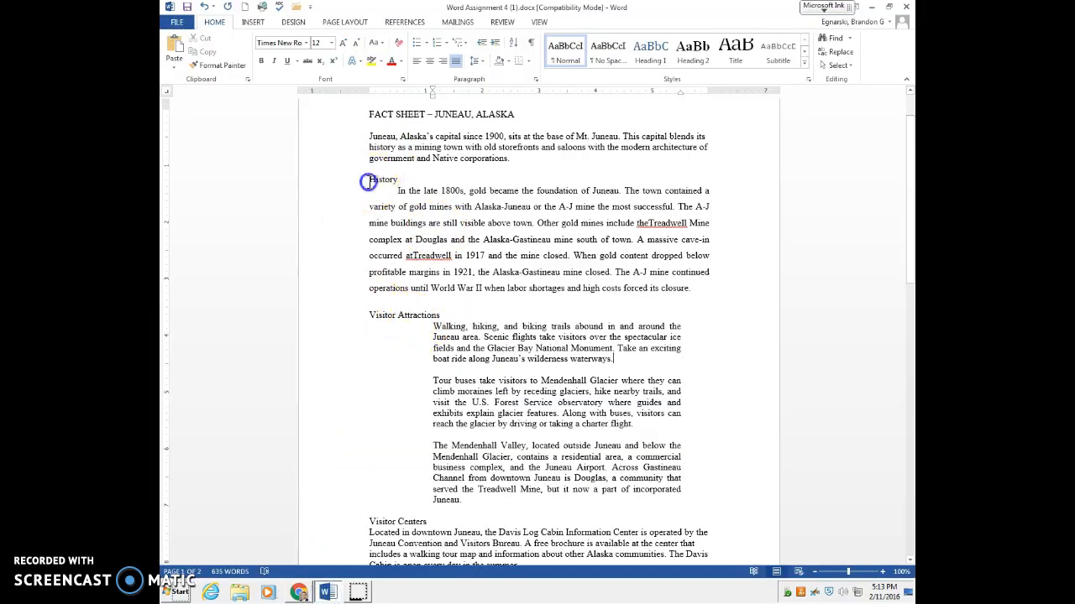
pyautogui.moveTo(371, 179); pyautogui.dragTo(402, 180)
pyautogui.click(344, 44)
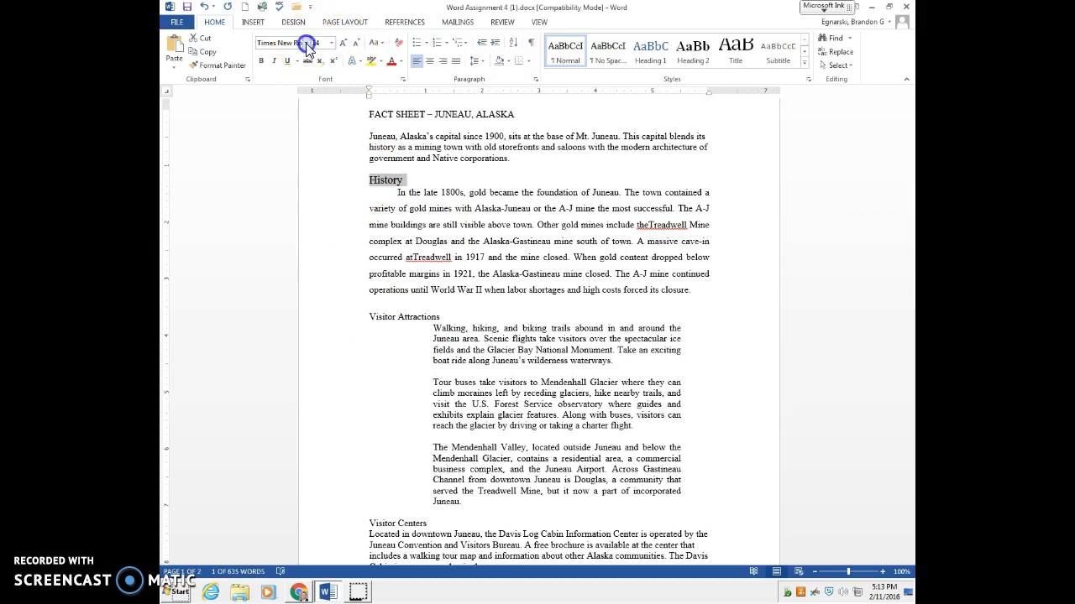
pyautogui.click(307, 44)
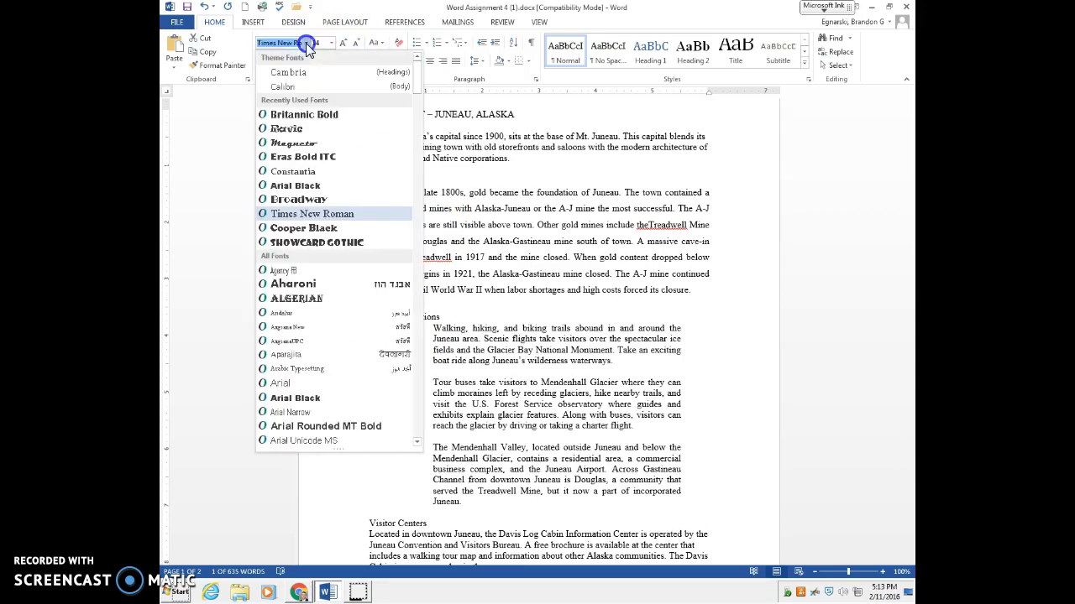
pyautogui.click(299, 199)
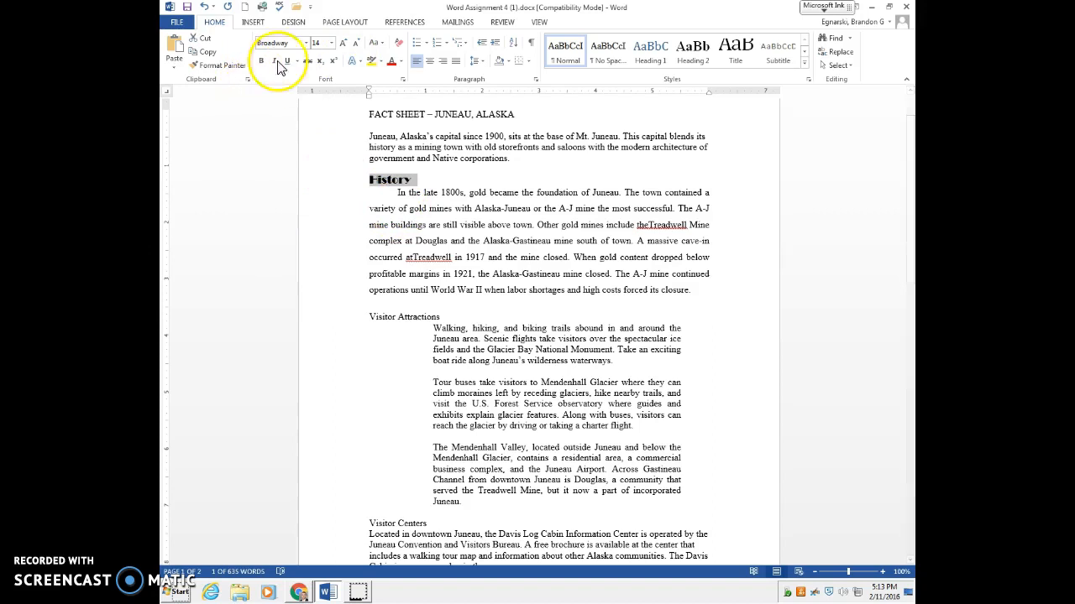
# Step: Set the spacing after the History heading to 12 pt
pyautogui.click(360, 23)
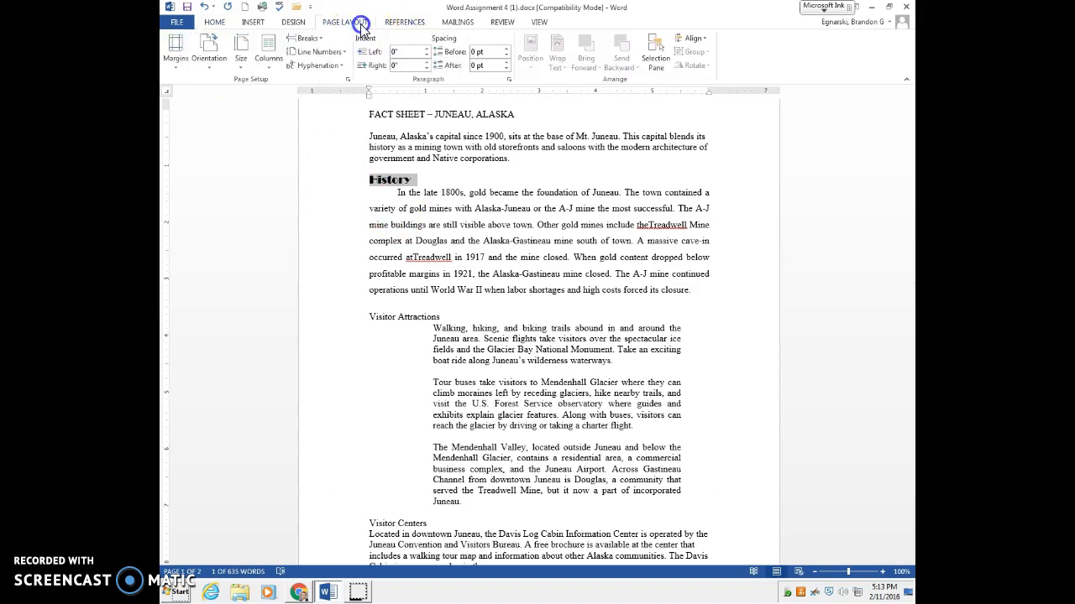
pyautogui.click(507, 62)
pyautogui.click(506, 62)
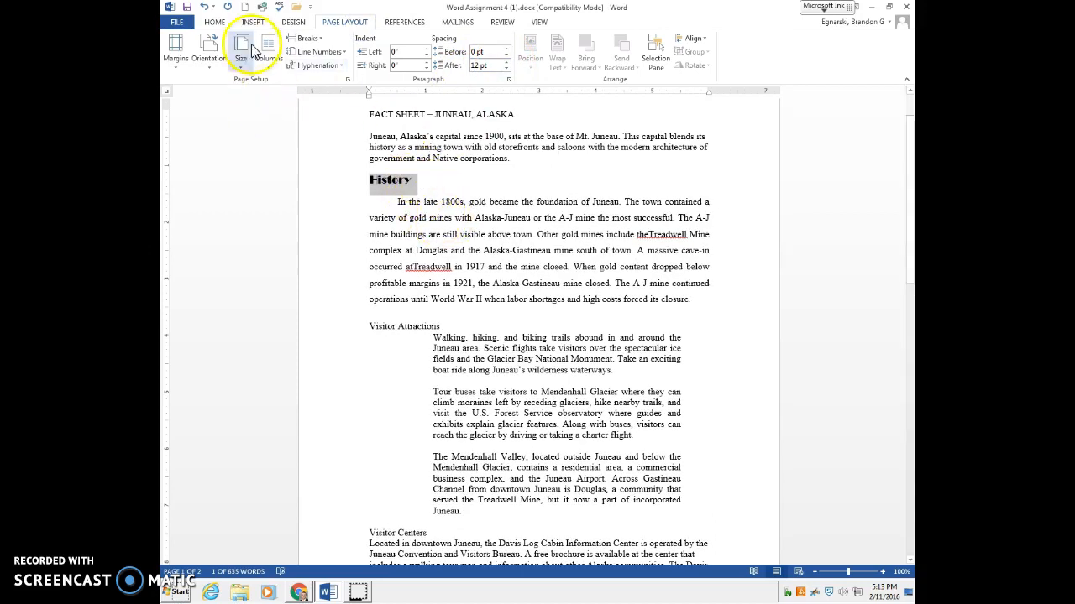
# Step: Try copying the History heading's format onto the Visitor Attractions heading with Format Painter, and undo it
pyautogui.click(215, 21)
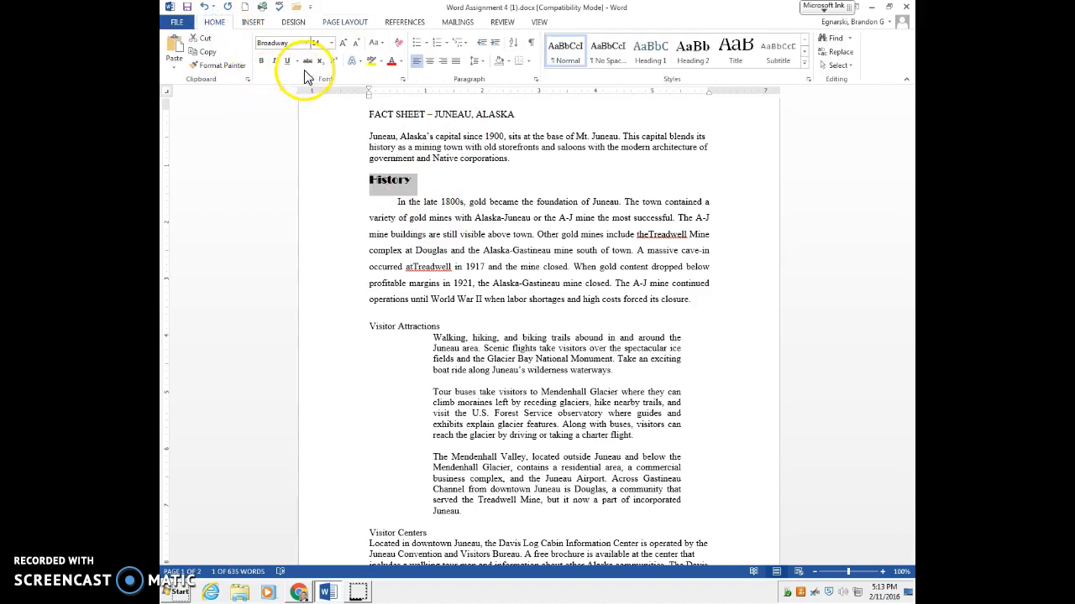
pyautogui.click(220, 66)
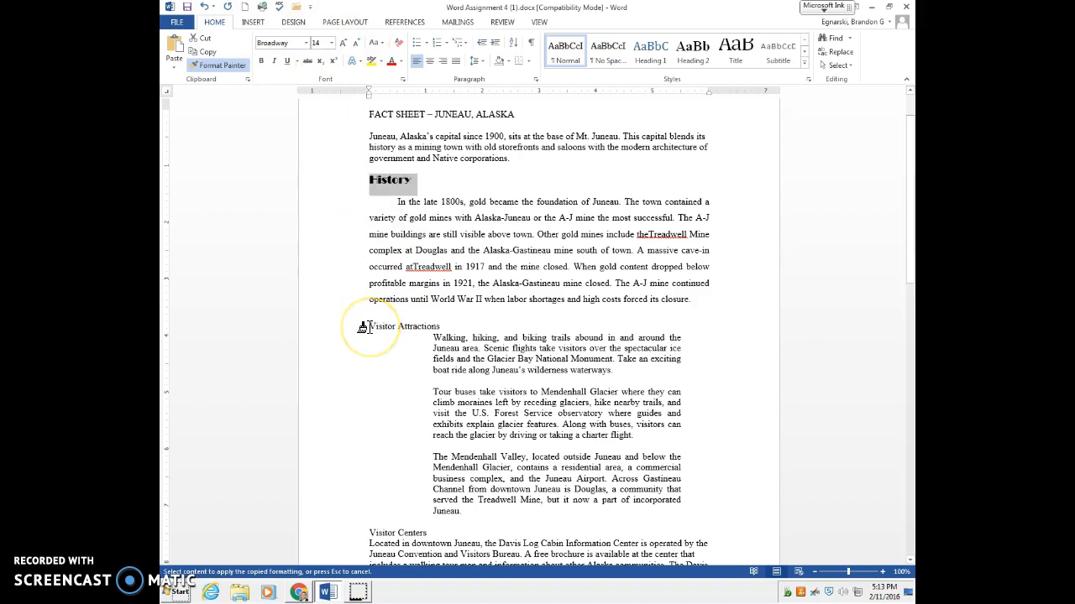
pyautogui.moveTo(363, 327); pyautogui.dragTo(462, 338)
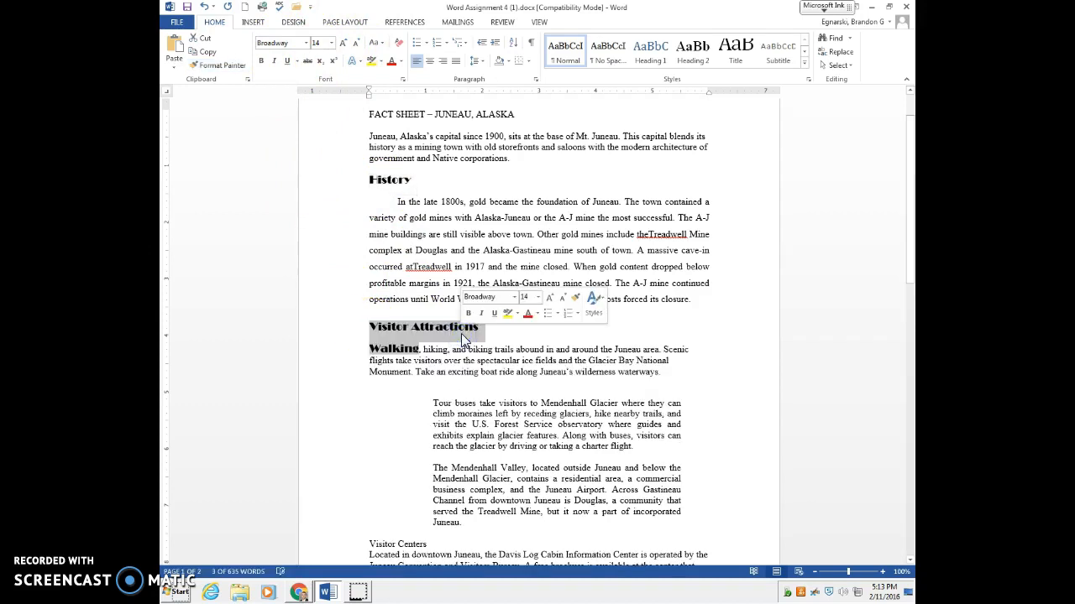
pyautogui.hotkey('ctrl', 'z')
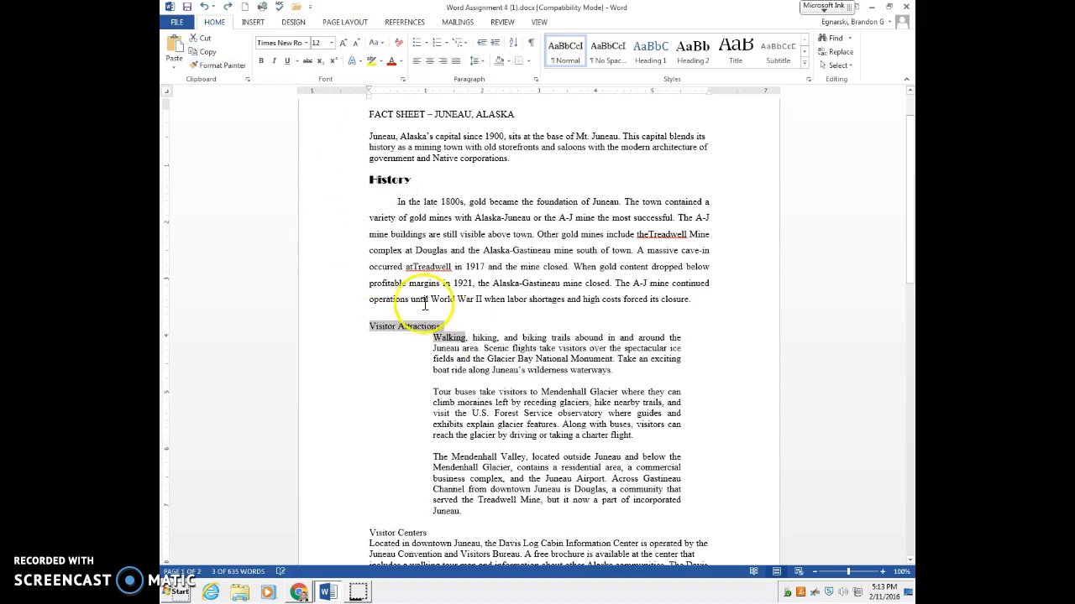
# Step: Copy the History heading's format to the Visitor Attractions and Visitor Centers headings only, using Format Painter
pyautogui.click(384, 178)
pyautogui.click(223, 65)
pyautogui.moveTo(369, 326); pyautogui.dragTo(439, 328)
pyautogui.scroll(-2, 395, 347)
pyautogui.click(218, 64)
pyautogui.moveTo(370, 430); pyautogui.dragTo(428, 432)
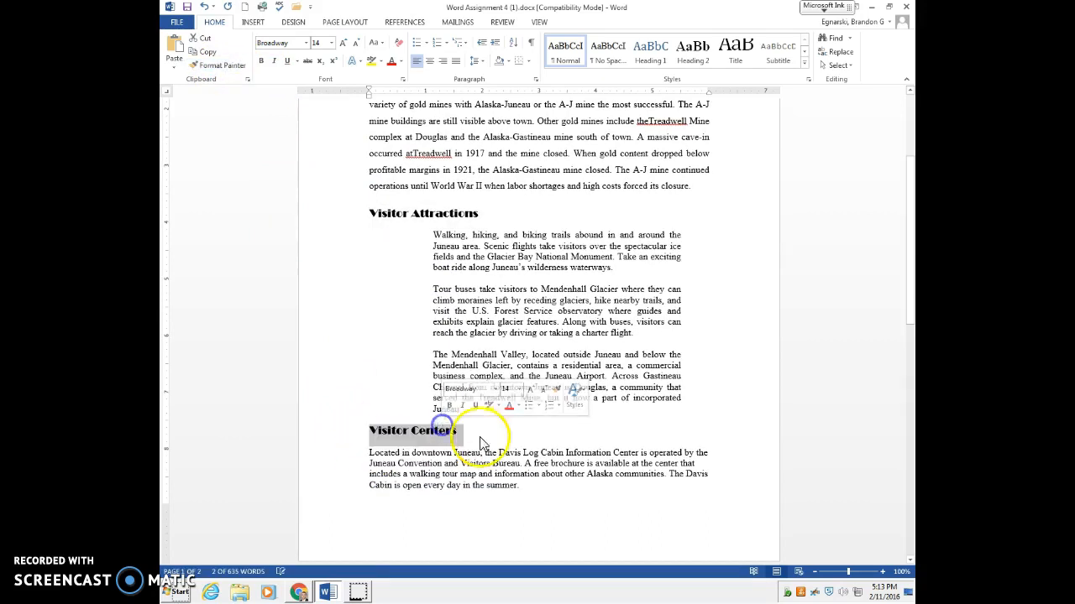
# Step: Copy the Visitor Centers heading's format to the Visitor Services and Transportation headings with Format Painter
pyautogui.scroll(-2, 393, 403)
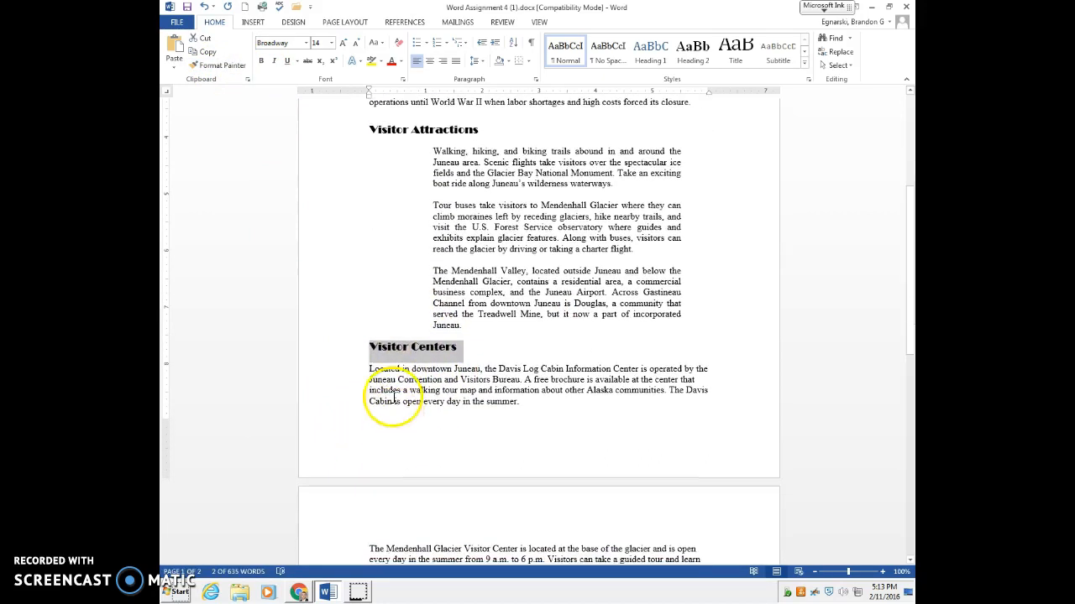
pyautogui.click(396, 346)
pyautogui.scroll(-2, 273, 351)
pyautogui.scroll(-2, 273, 351)
pyautogui.click(218, 65)
pyautogui.moveTo(369, 376); pyautogui.dragTo(437, 376)
pyautogui.scroll(-3, 288, 372)
pyautogui.click(219, 64)
pyautogui.scroll(-1, 273, 264)
# Step: Copy the Transportation heading's format to the Museums and Points of Interest headings with Format Painter
pyautogui.click(231, 61)
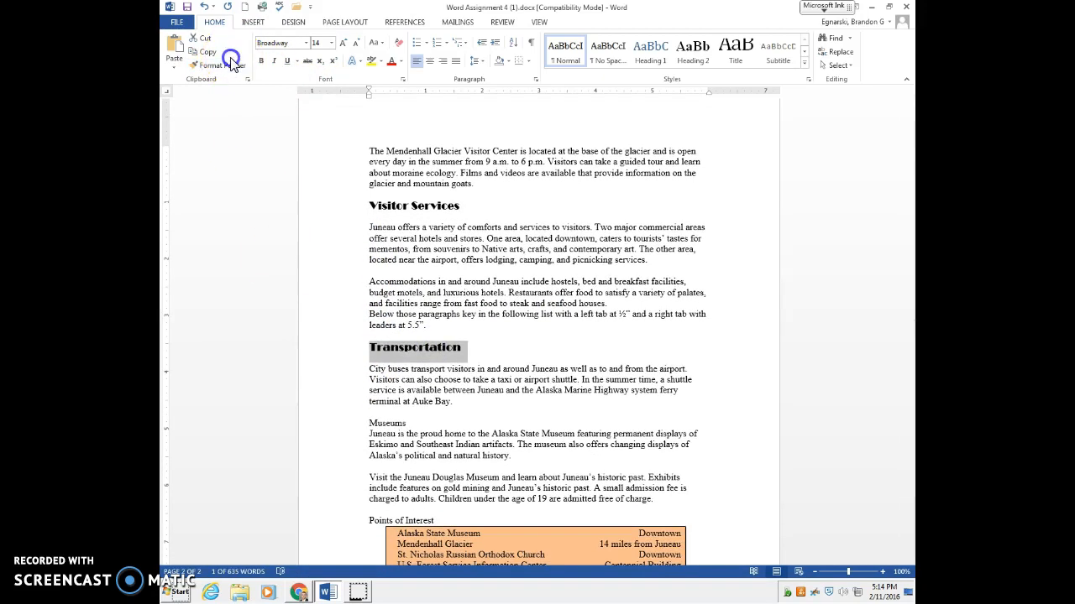
pyautogui.scroll(-2, 355, 396)
pyautogui.moveTo(369, 368); pyautogui.dragTo(415, 373)
pyautogui.click(217, 66)
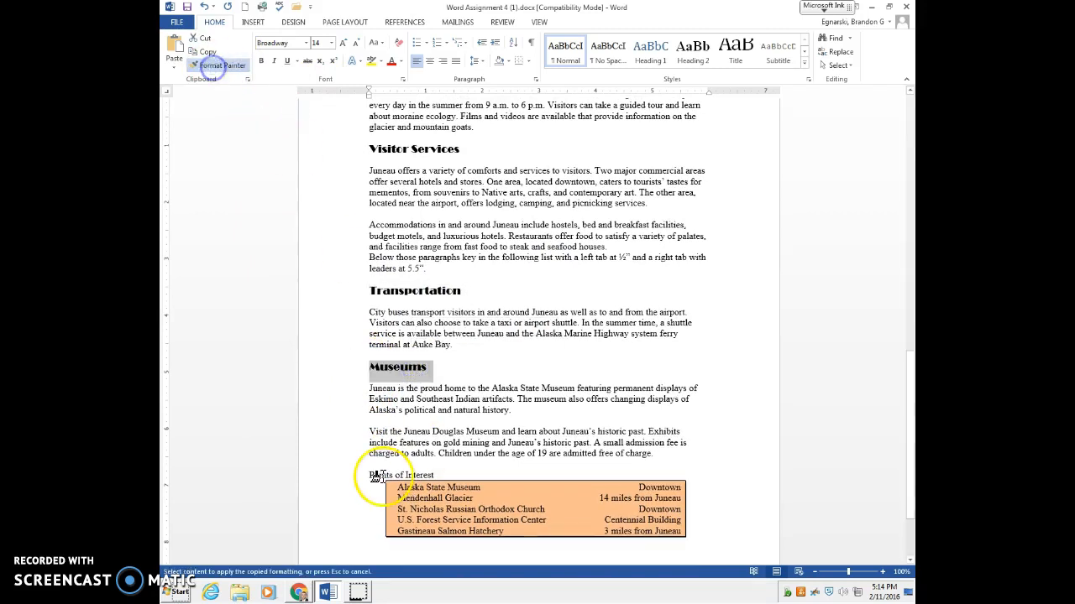
pyautogui.moveTo(369, 475); pyautogui.dragTo(433, 477)
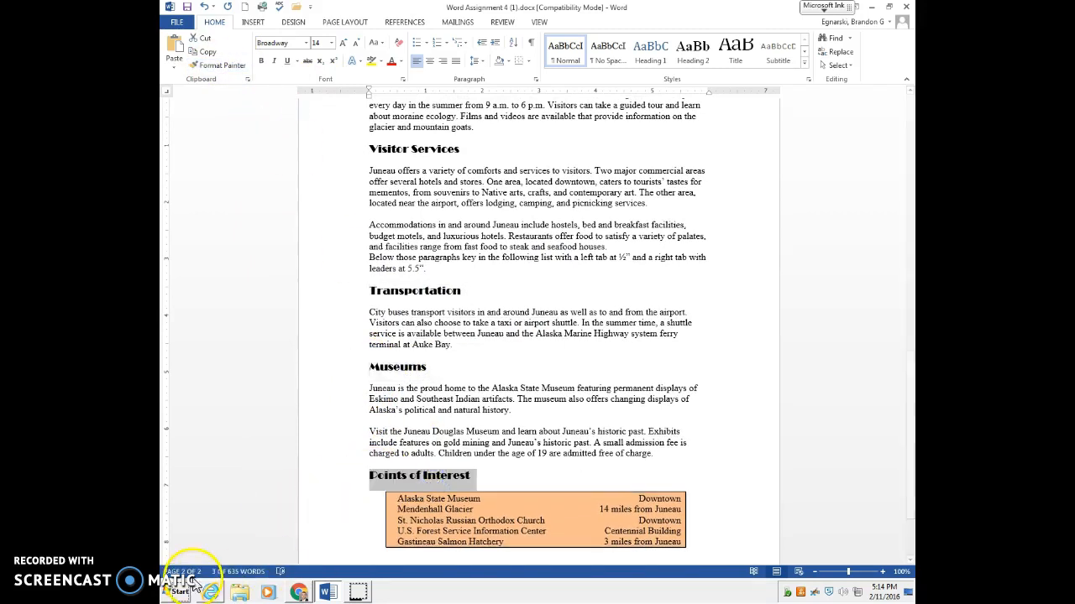
# Step: Switch to the directions in Google Docs and bold the whole text of direction 8 as finished
pyautogui.hotkey('alt', 'Tab')
pyautogui.tripleClick(361, 369)
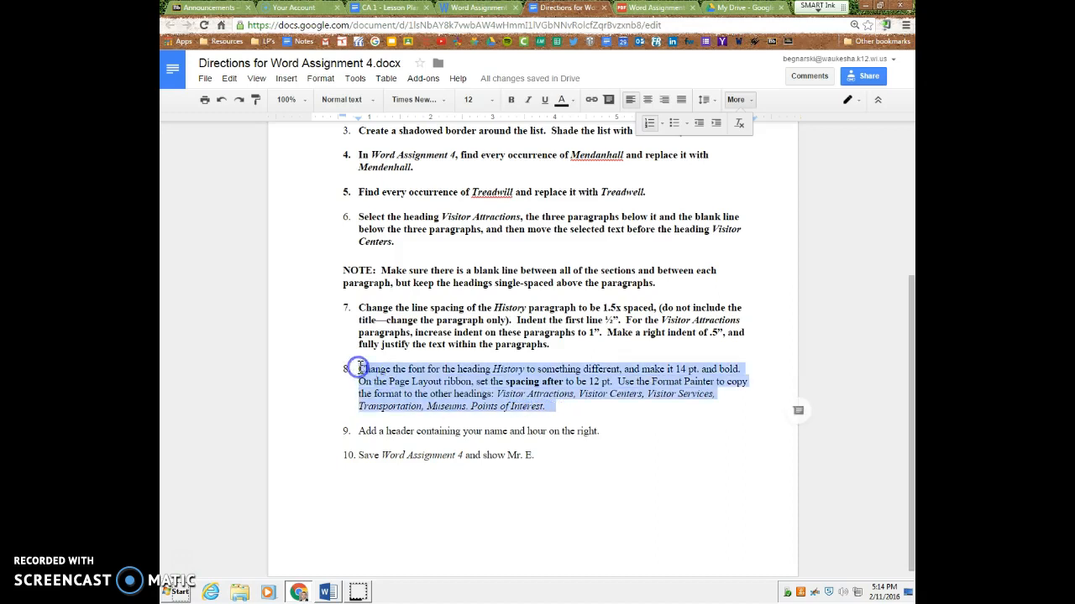
pyautogui.click(510, 99)
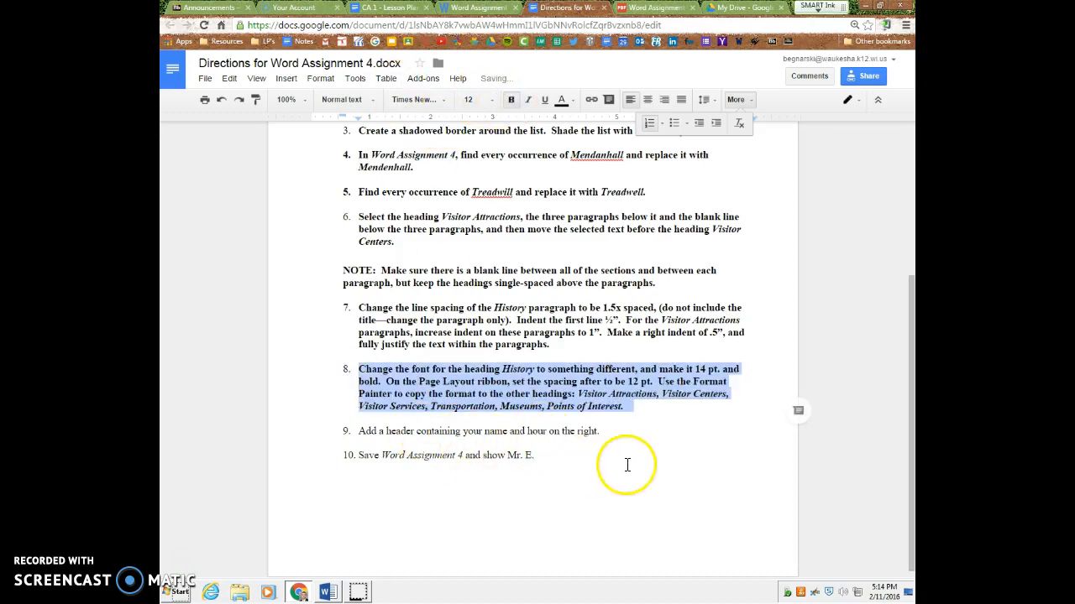
# Step: Return to Word and add a right-aligned header with the student's full name and "Hour: Awesome" below it, and close the header
pyautogui.click(327, 592)
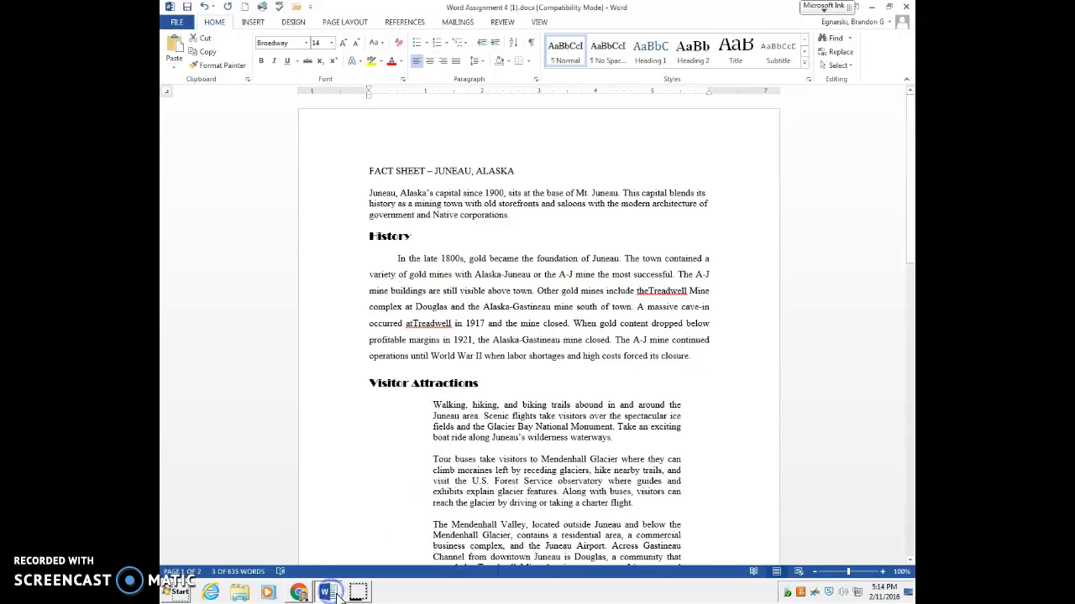
pyautogui.doubleClick(606, 133)
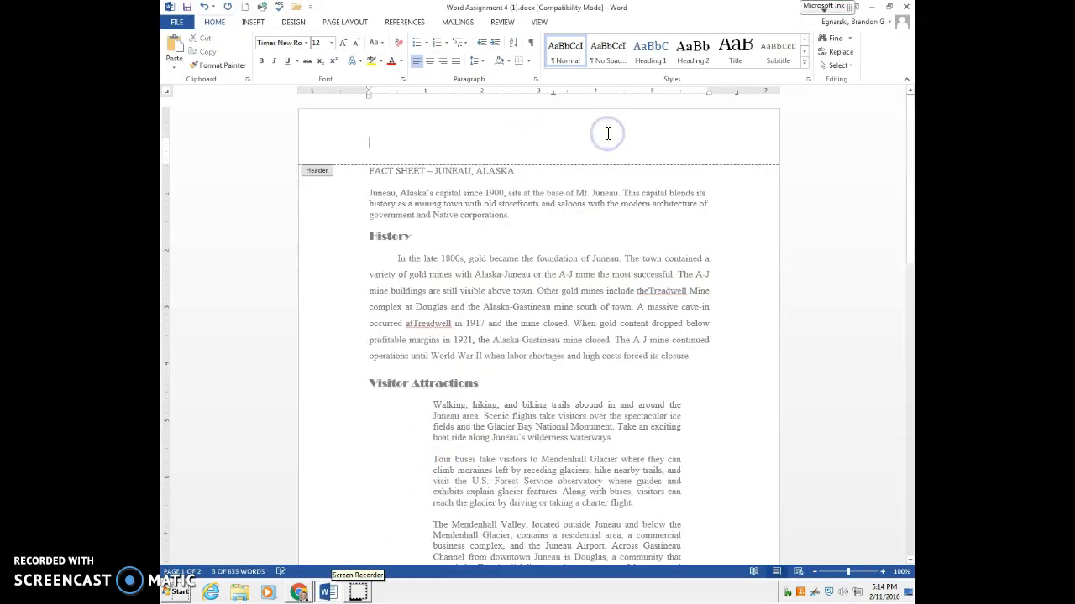
pyautogui.click(217, 21)
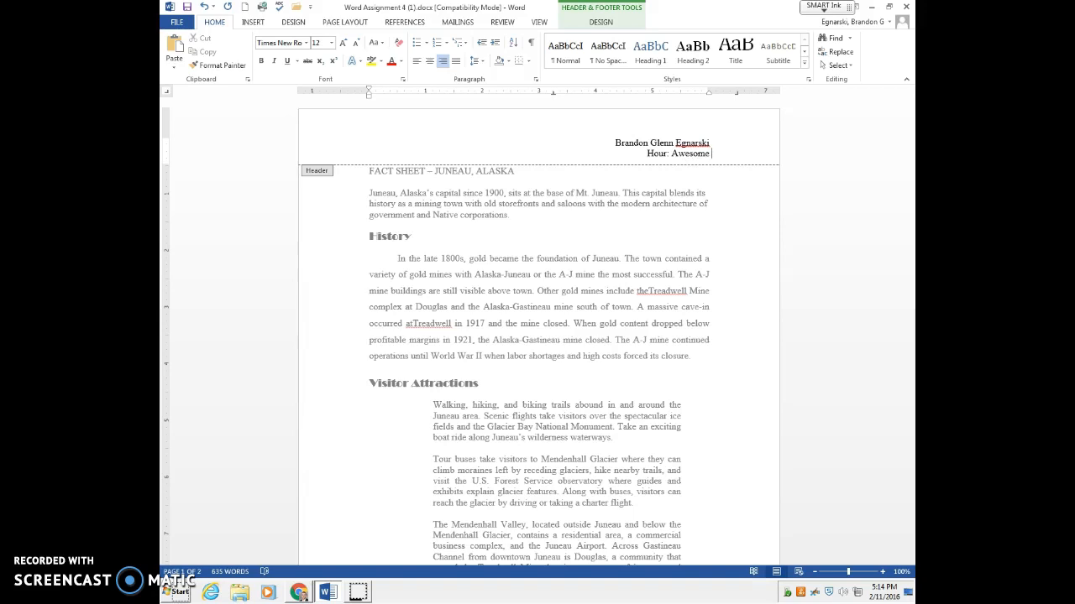
pyautogui.click(576, 20)
pyautogui.click(789, 52)
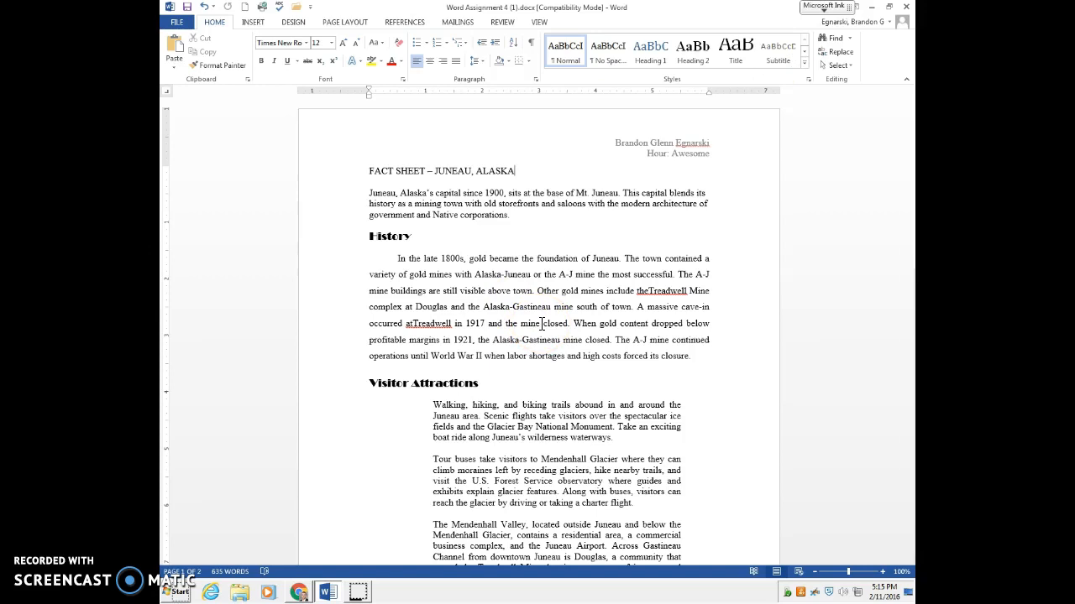
# Step: Insert the missing space between "at" and "Treadwell" in the History paragraph and look over the rest of the document
pyautogui.click(405, 324)
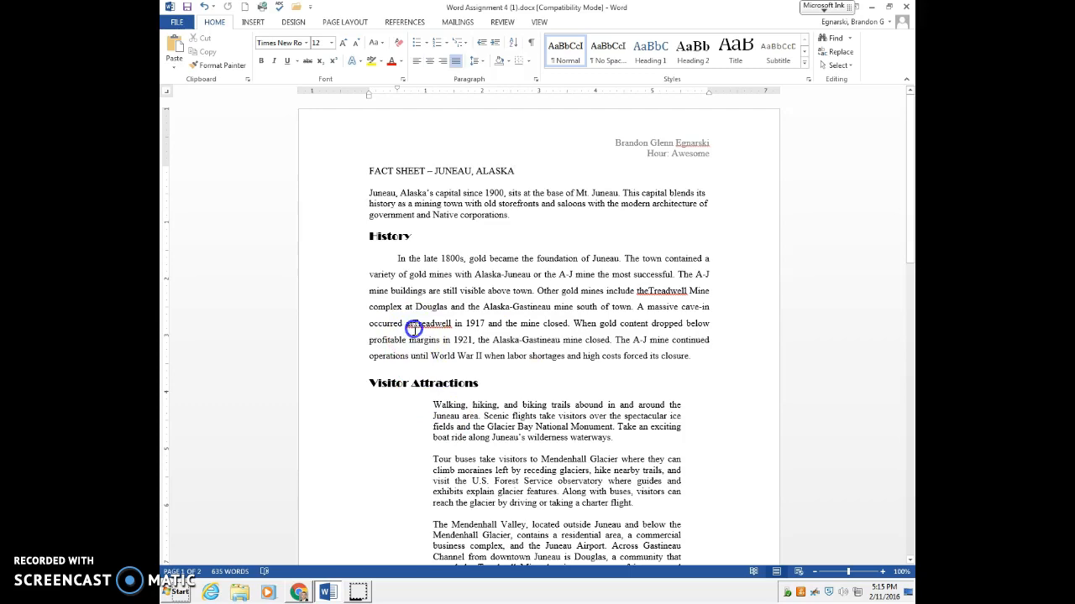
pyautogui.scroll(-12, 387, 362)
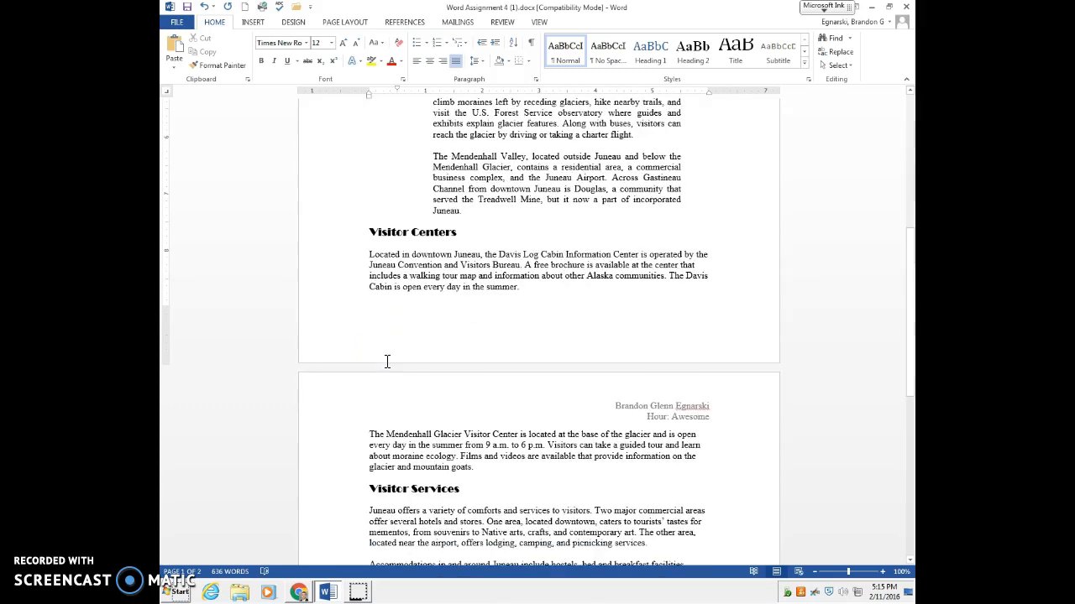
pyautogui.scroll(-7, 387, 363)
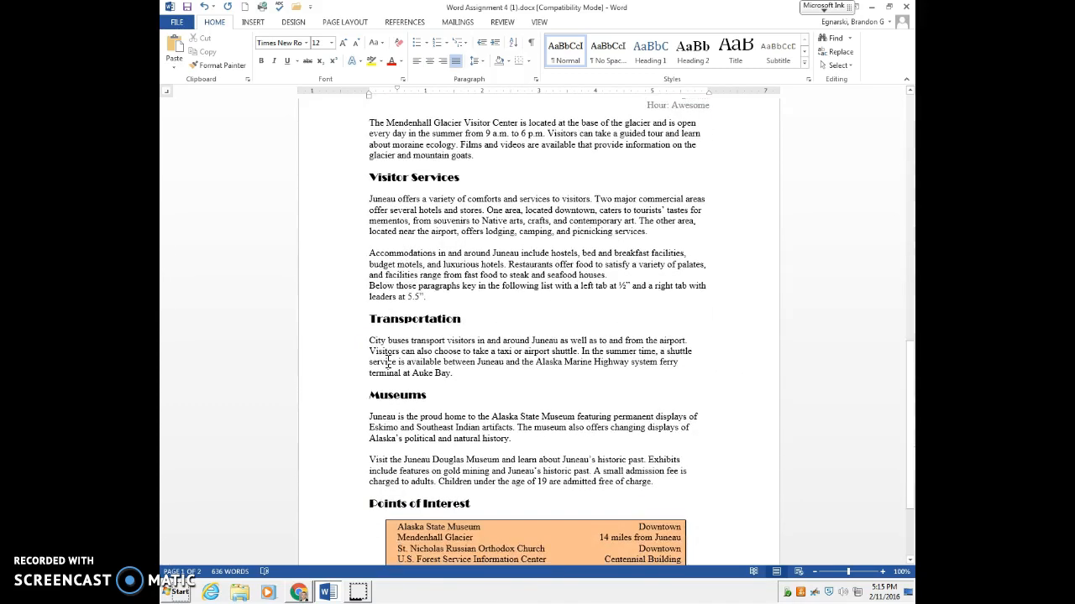
pyautogui.scroll(3, 387, 362)
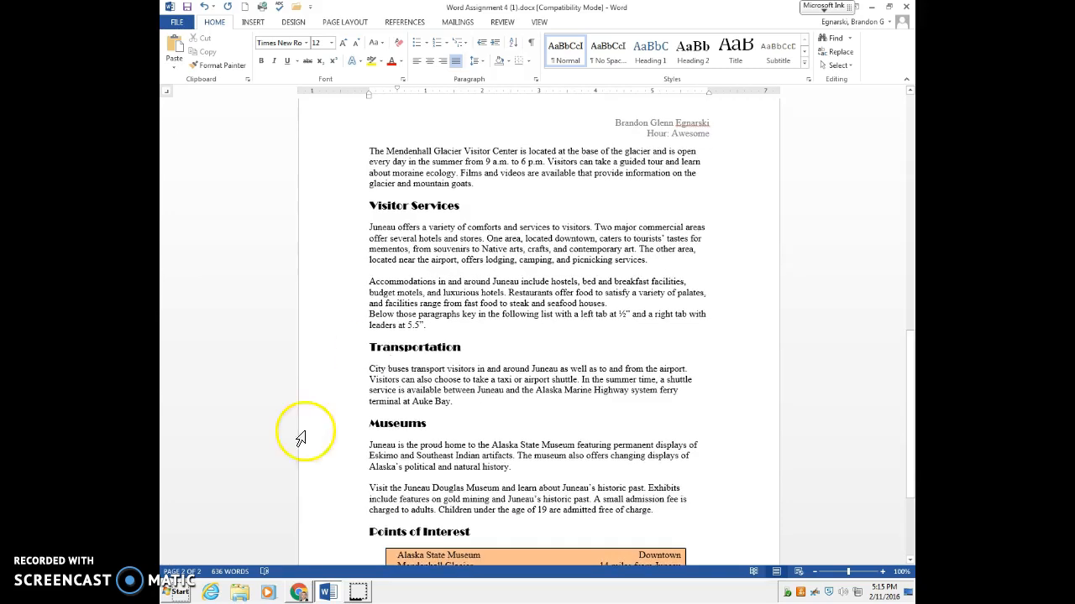